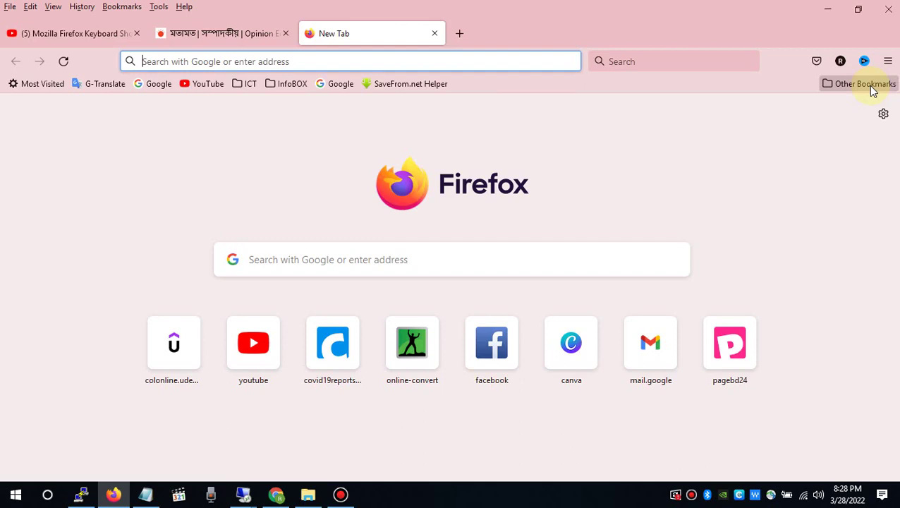
- Leave the Firefox window and bring up the Windows desktop
key(super+d)
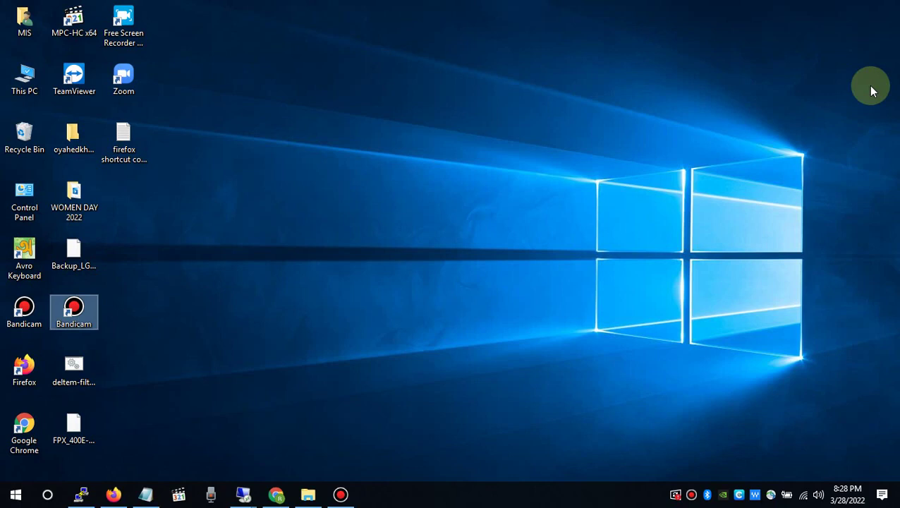
- Launch Firefox from the Run prompt, glance at the Help menu, and add a second blank tab
key(super+r)
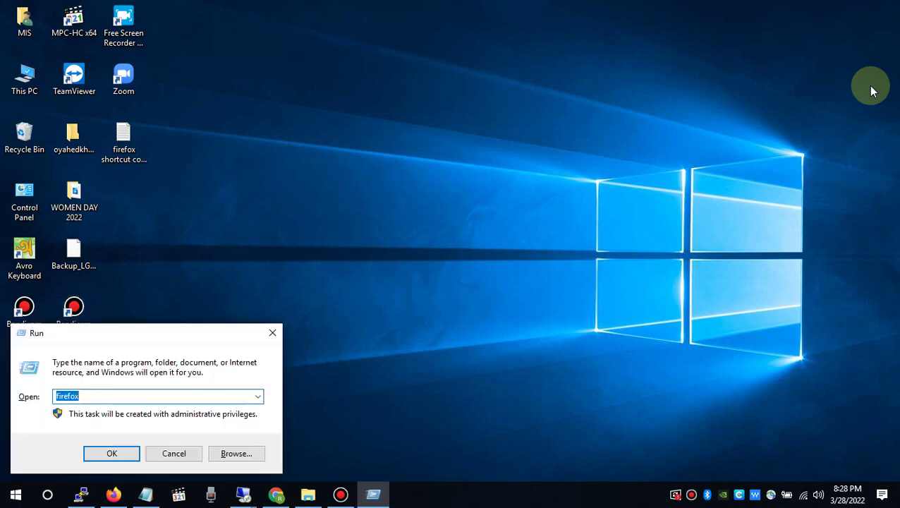
key(Return)
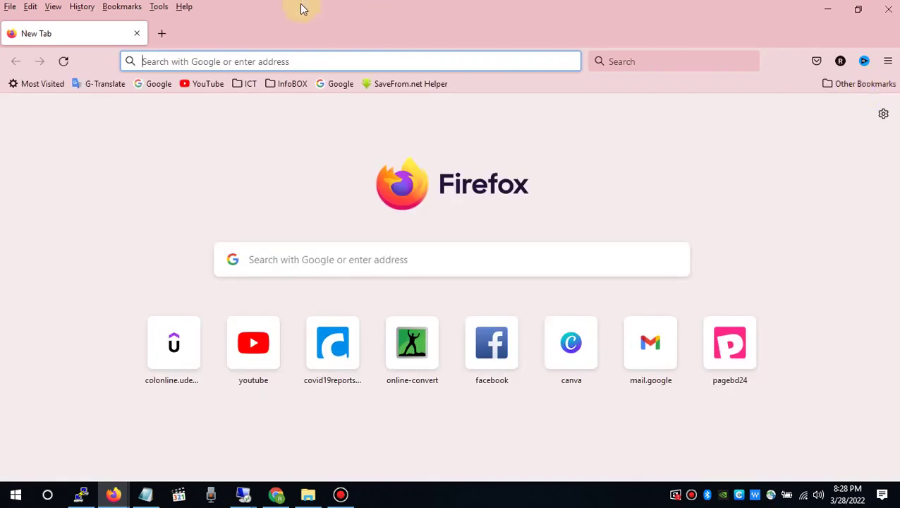
click(184, 6)
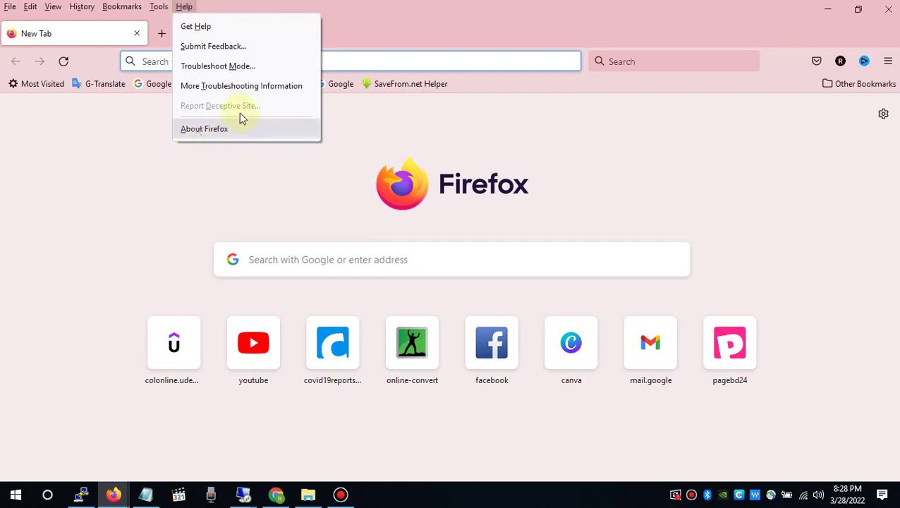
click(253, 200)
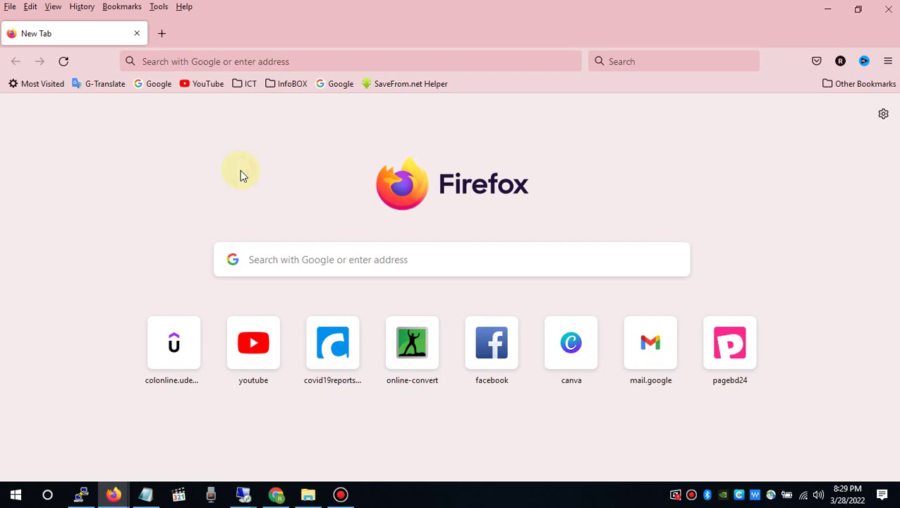
key(ctrl+t)
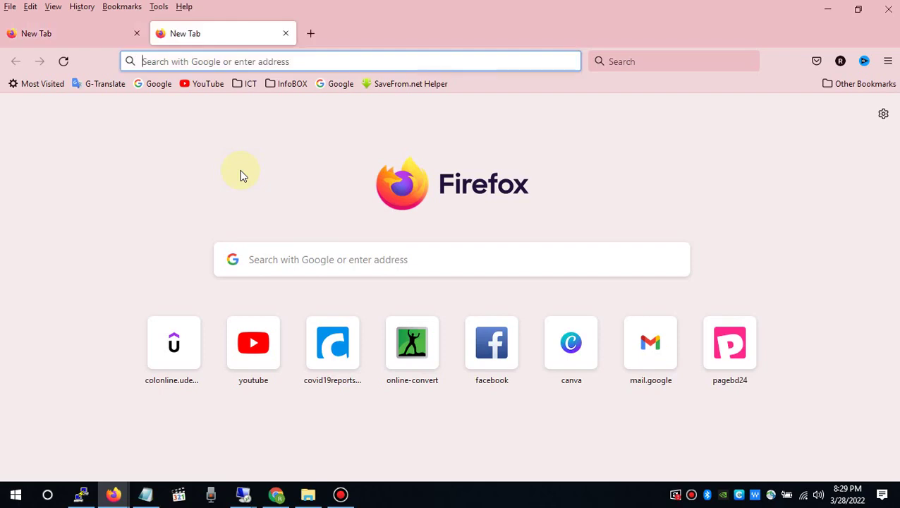
- Load prothomalo.com, dismiss the ekpay ad popup, and bring up the Open File dialog
text(prothomalo.com/)
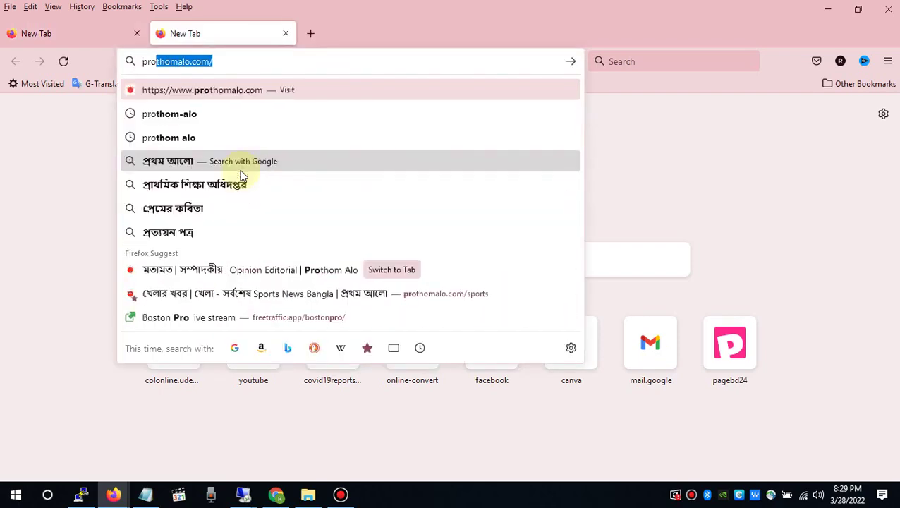
key(Return)
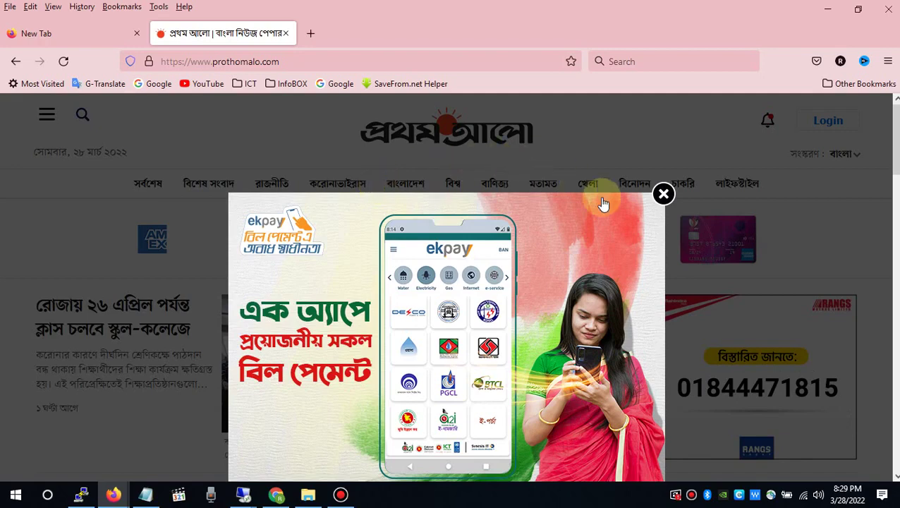
click(663, 195)
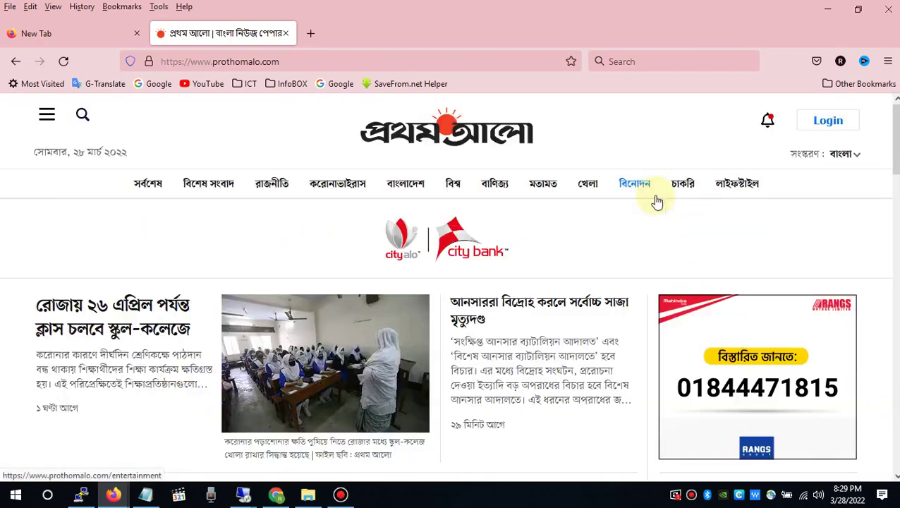
key(ctrl+o)
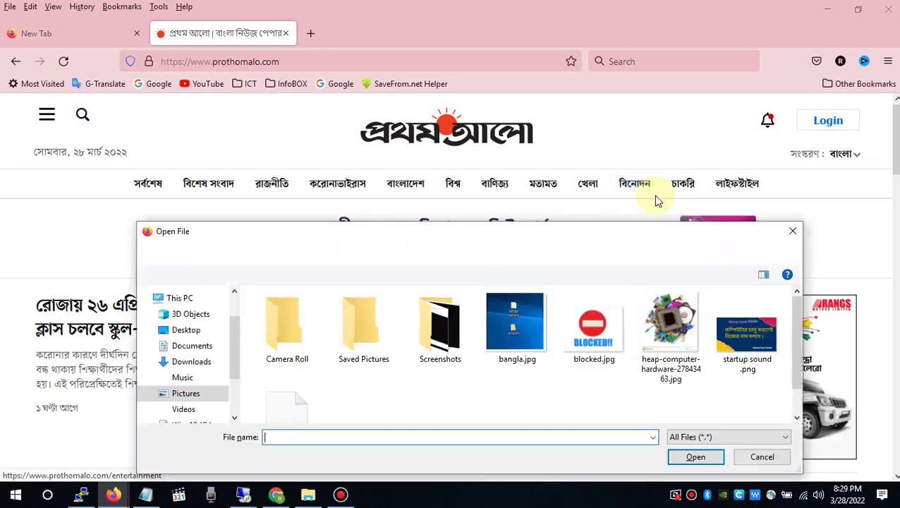
- View the startup sound .png picture in the tab, then go back to Prothom Alo
click(747, 360)
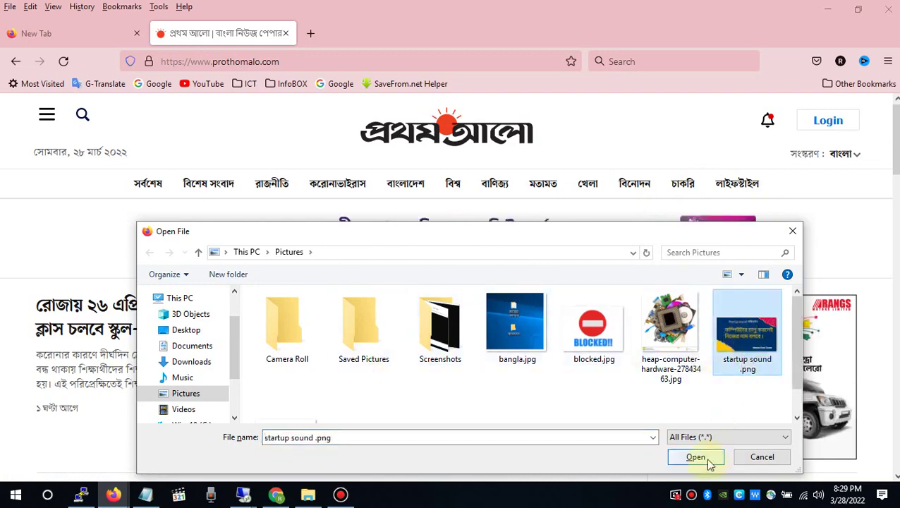
click(707, 458)
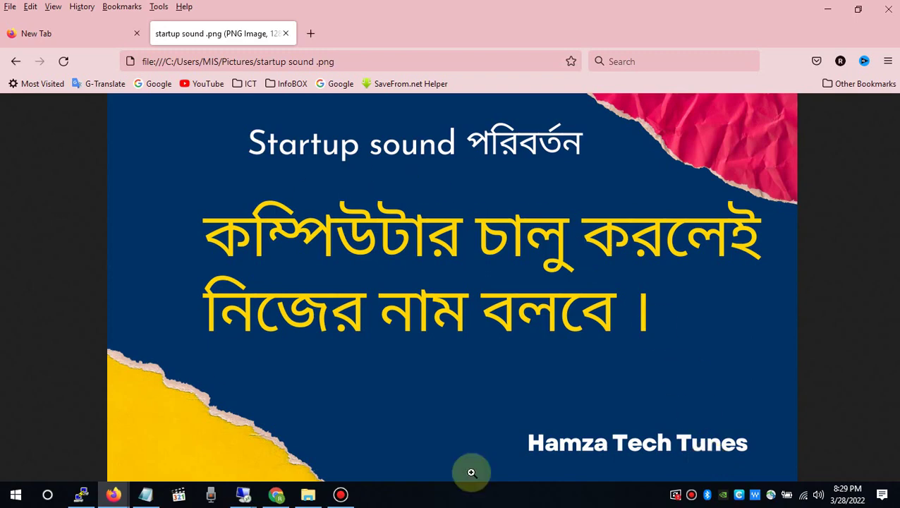
click(14, 62)
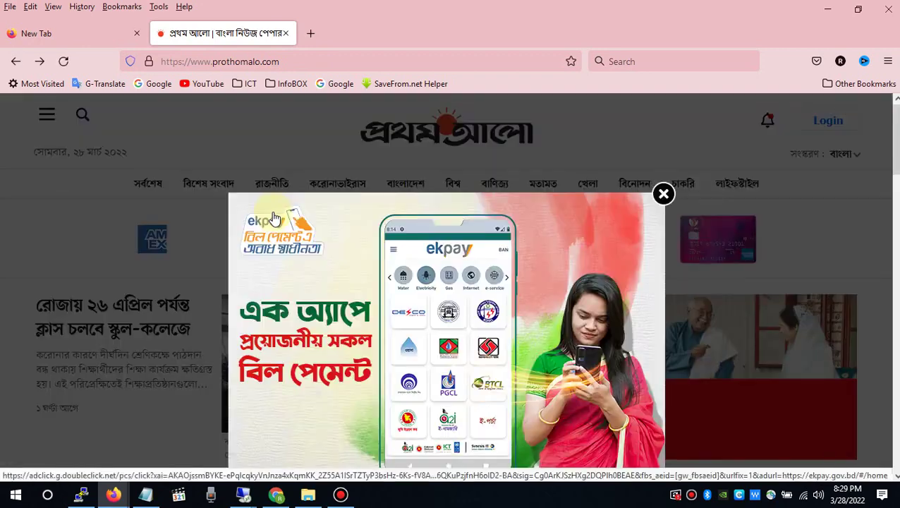
- Preview the page's print layout, check the Destination options, and cancel printing
key(ctrl+p)
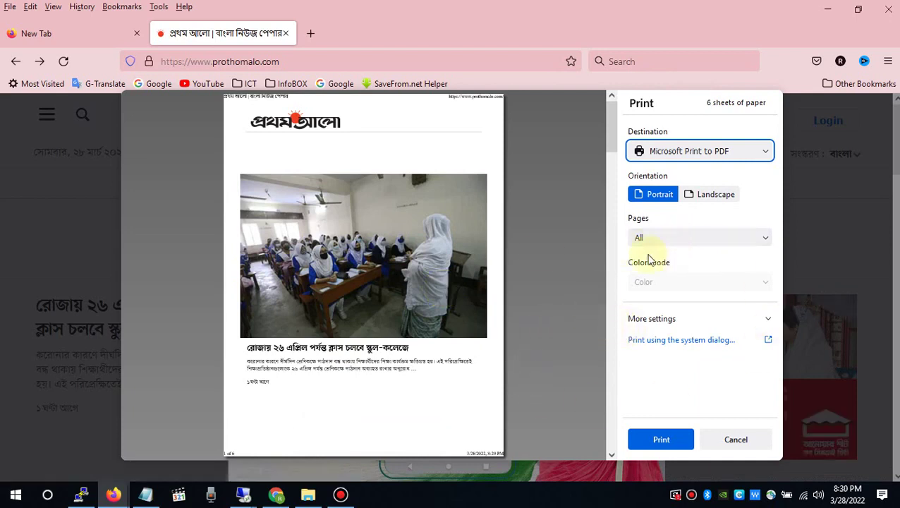
click(735, 154)
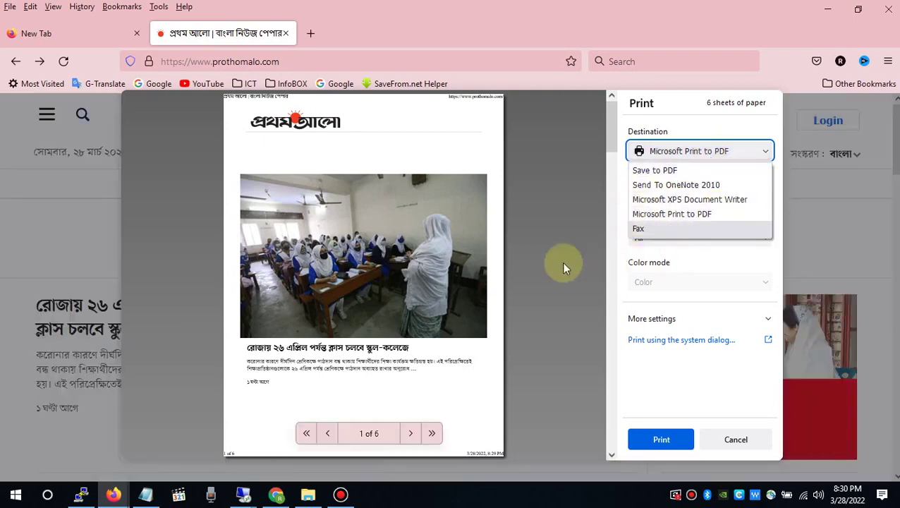
key(Escape)
key(Escape)
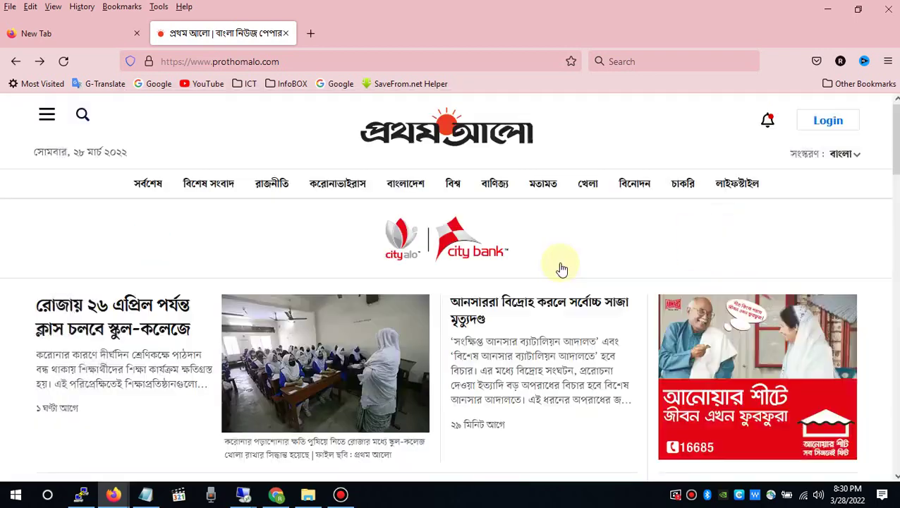
- Open the City Bank credit card ad, then close the window via File > Close Window
click(562, 269)
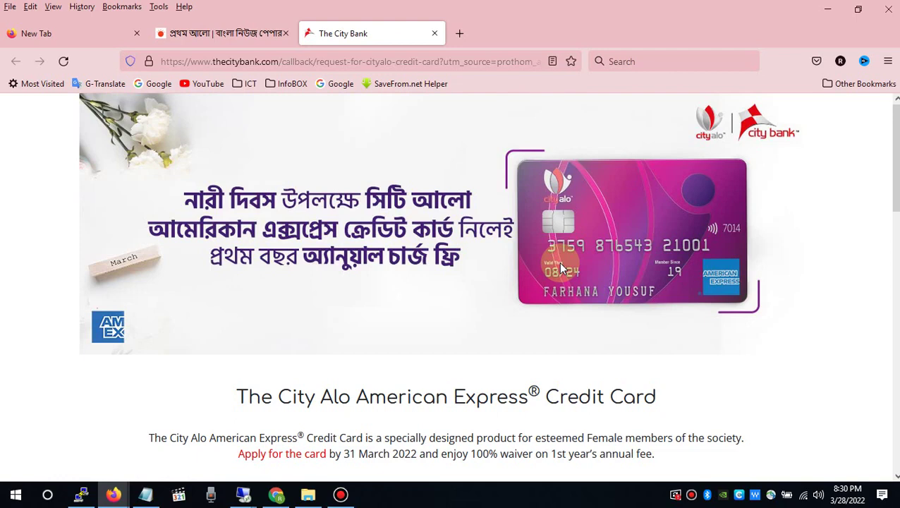
key(alt+f)
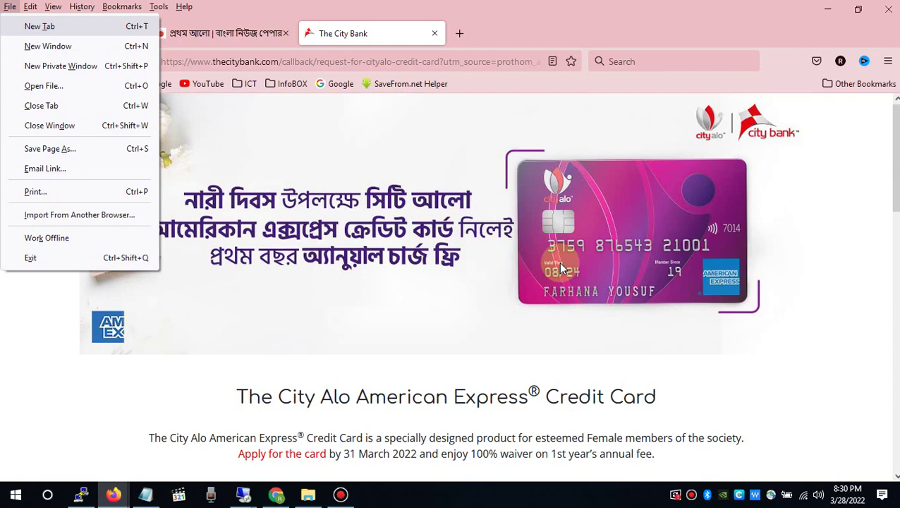
key(d)
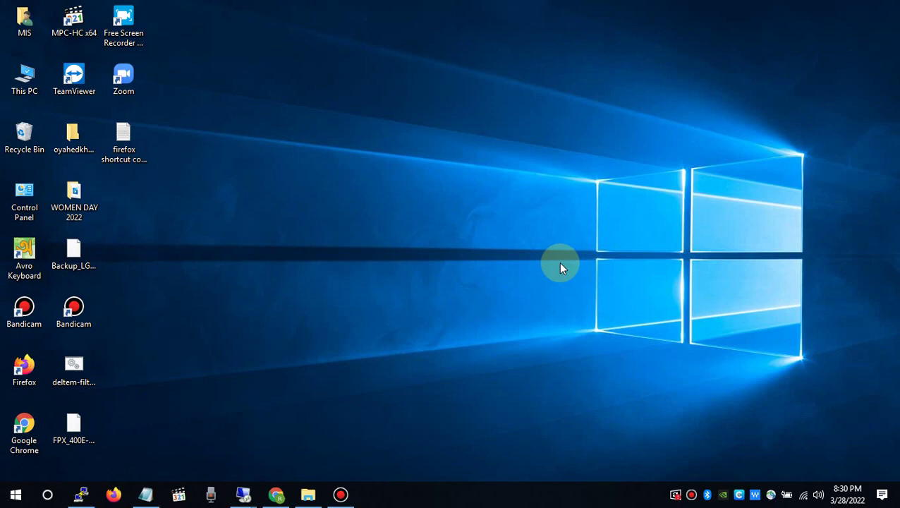
- Relaunch Firefox from Run, load prothomalo.com from 'pro', then return to the desktop
key(super+r)
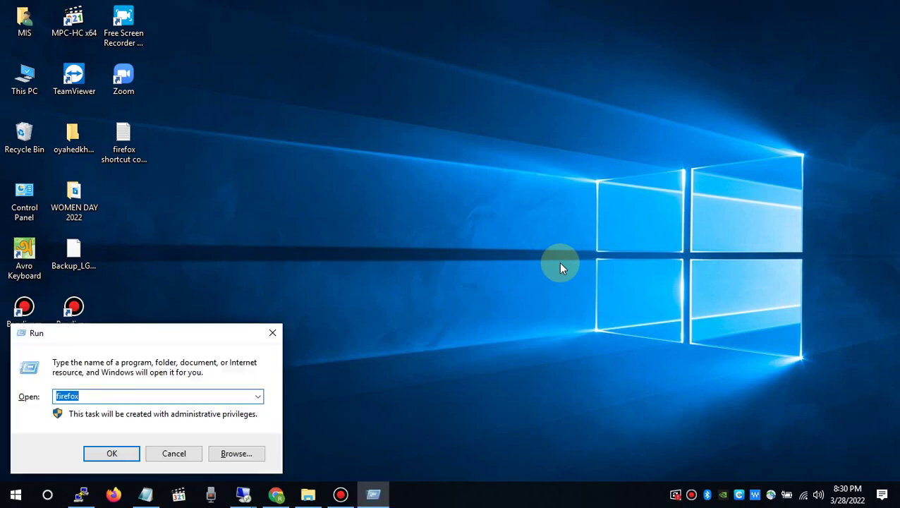
key(Return)
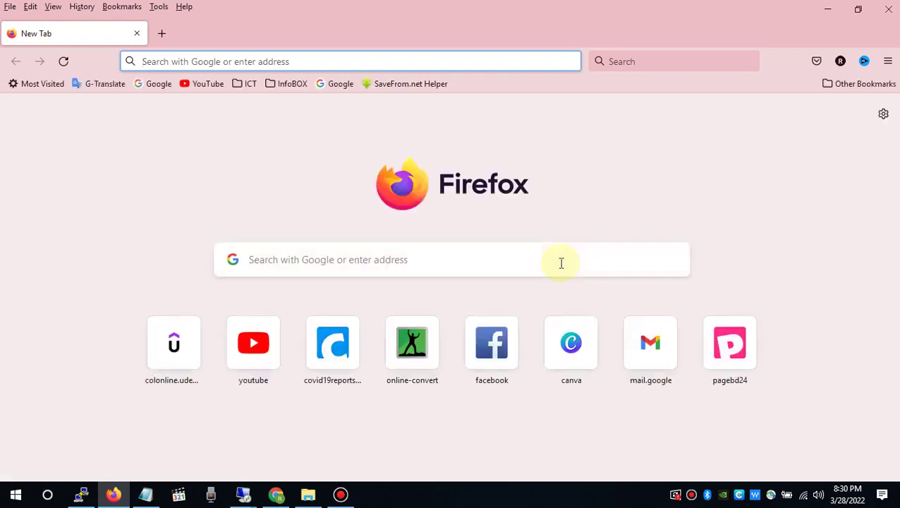
text(prothomalo.com/)
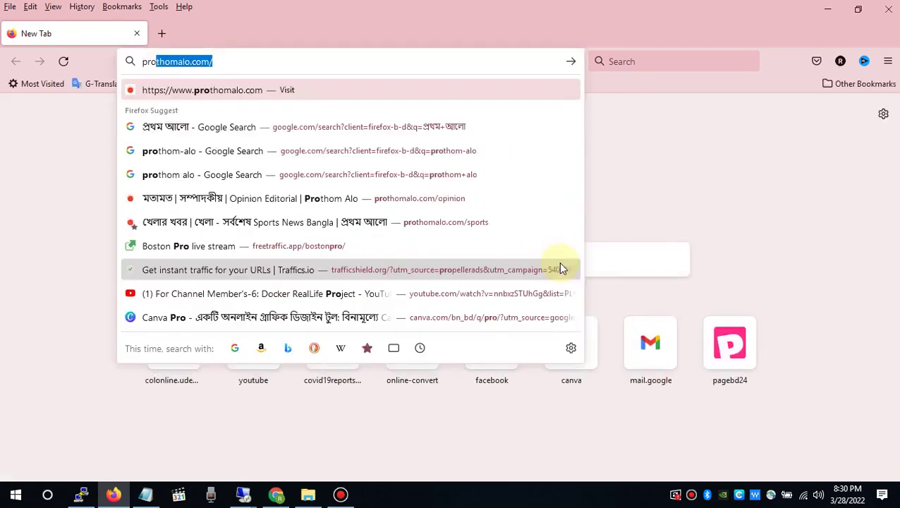
key(Right)
key(Return)
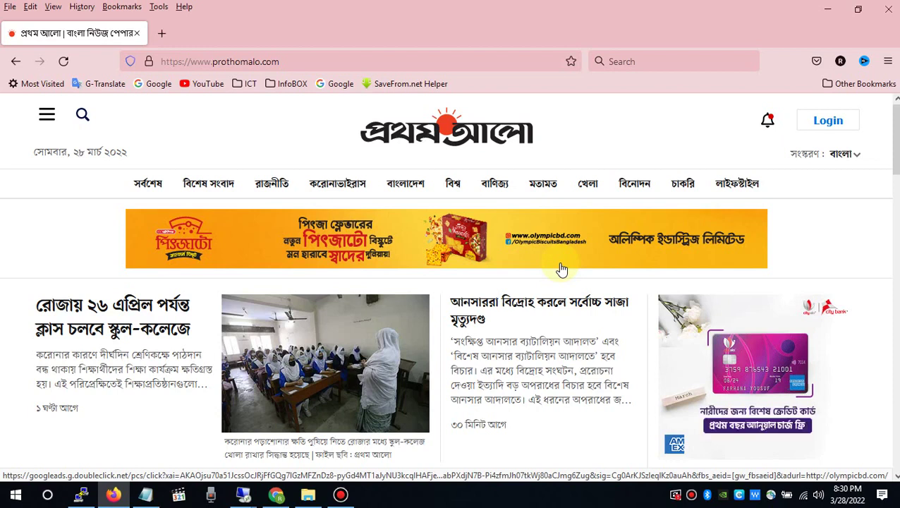
key(super+d)
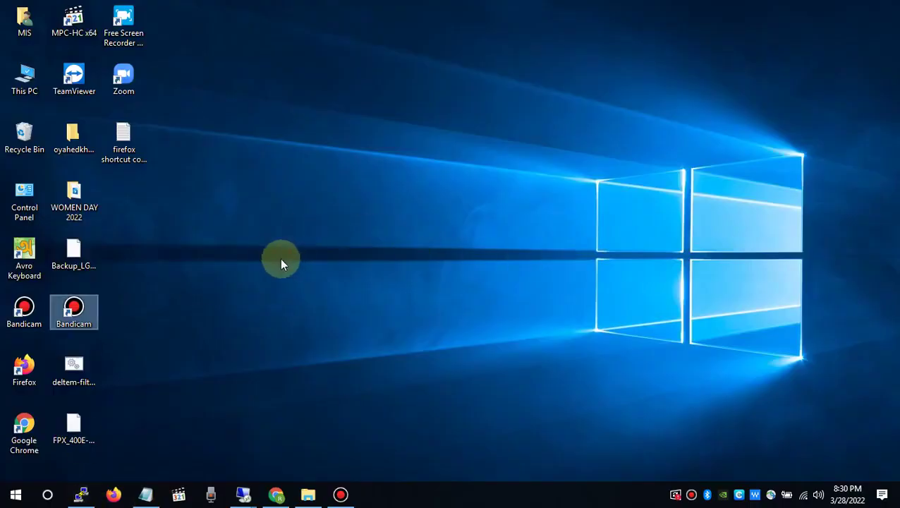
- Start Firefox from the taskbar, load prothomalo.com, and add a blank New Tab
click(116, 490)
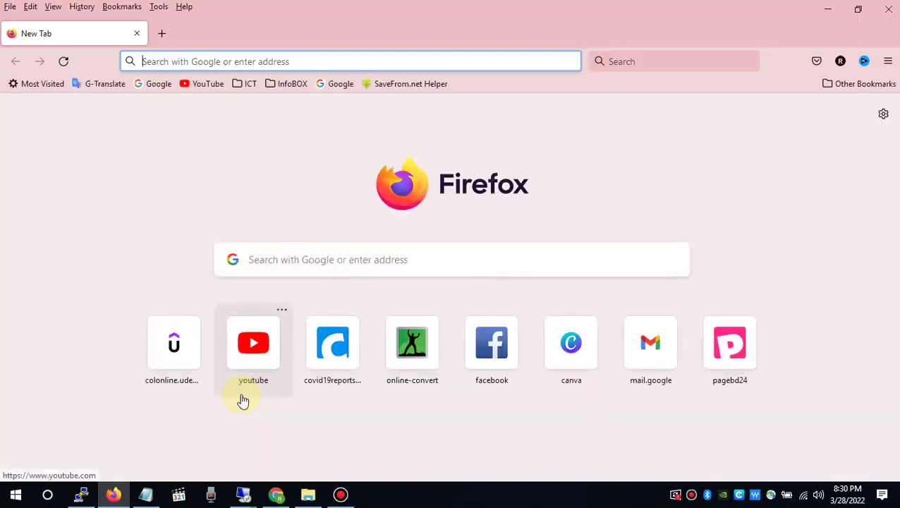
text(prothomalo.com/)
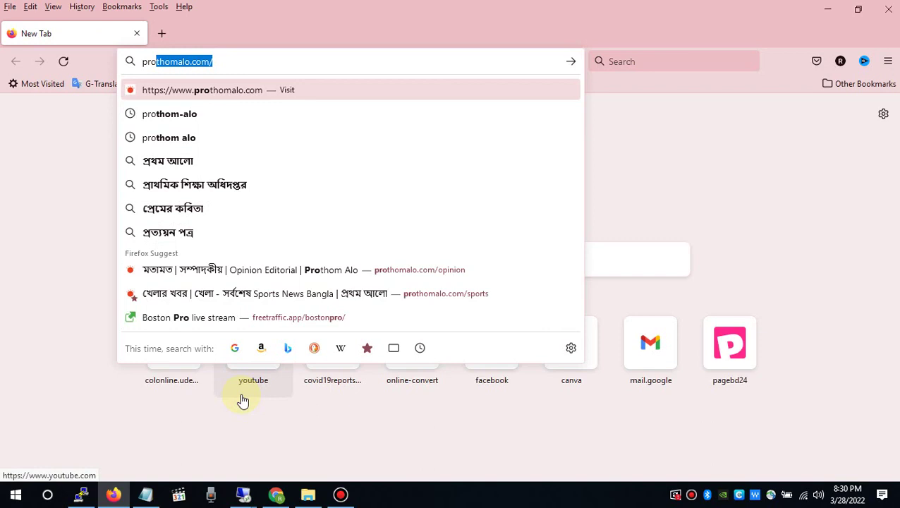
key(Return)
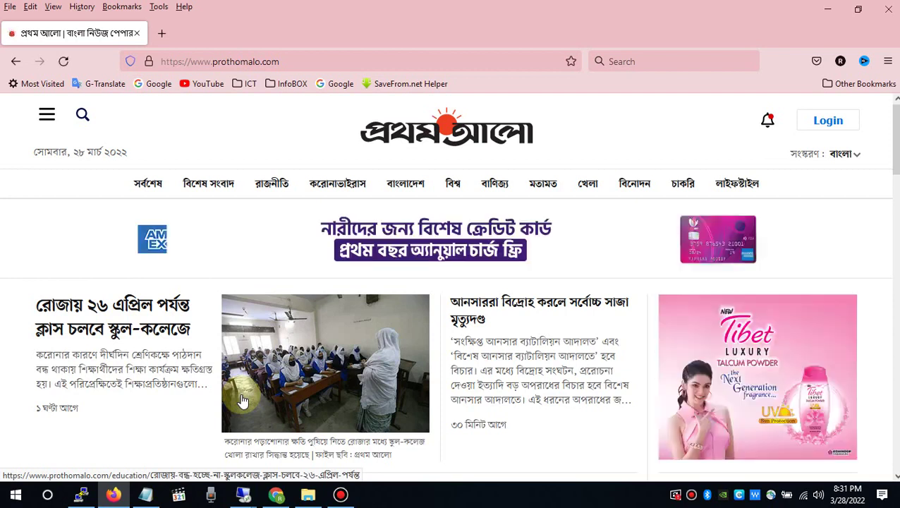
key(ctrl+t)
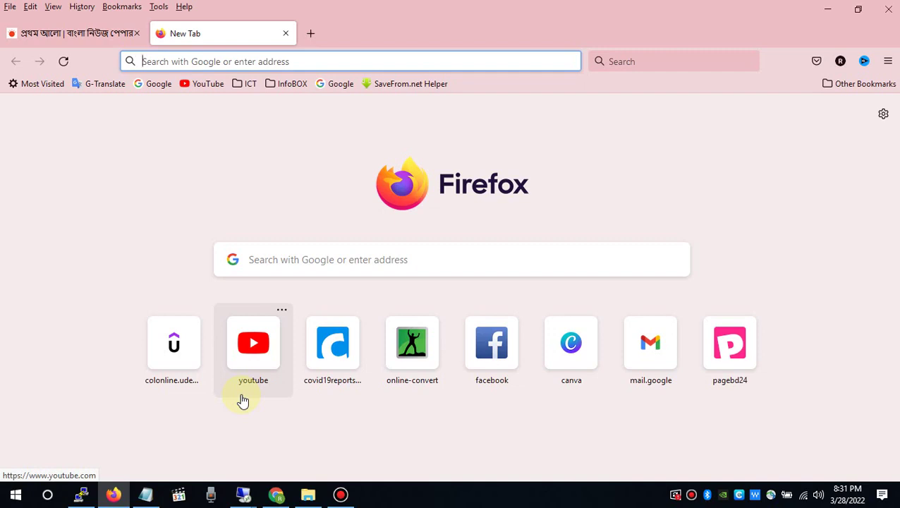
- Find 'canva' on the New Tab page, then replace the search term with 'pagebd24'
key(ctrl+f)
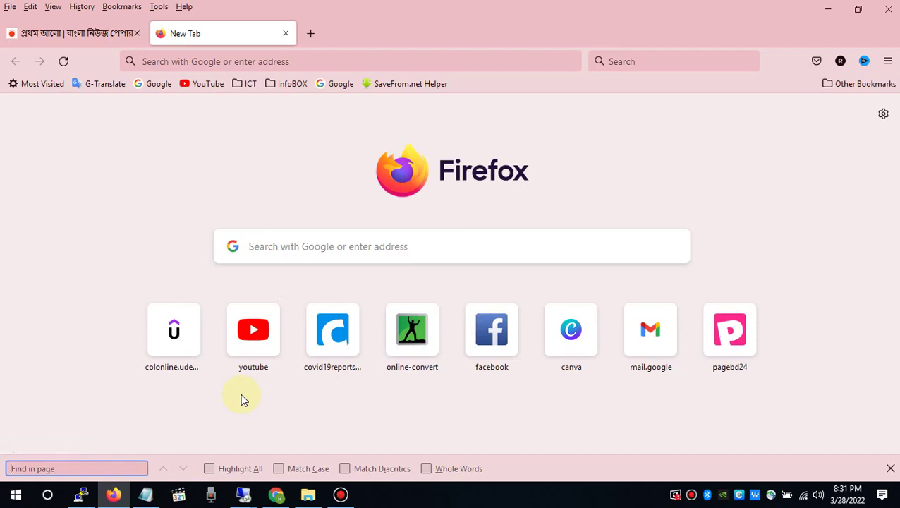
text(canva)
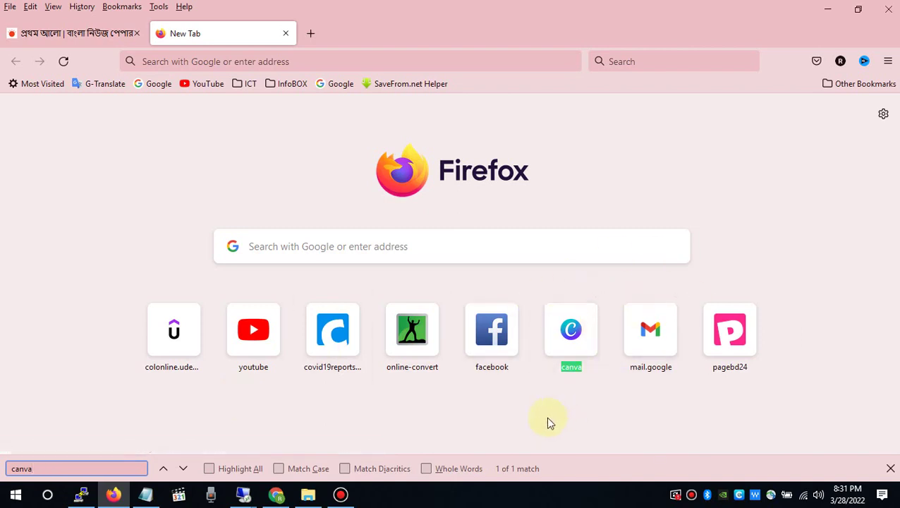
key(ctrl+a)
key(BackSpace)
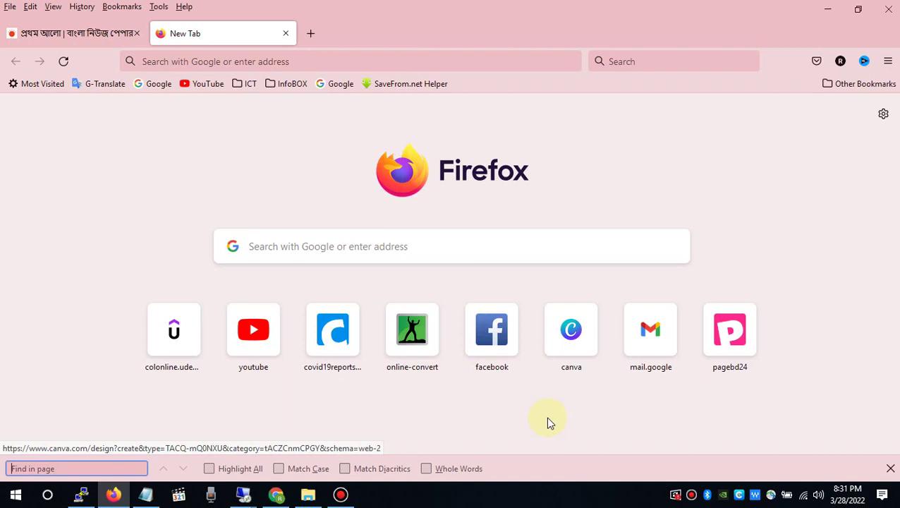
text(pagebd24)
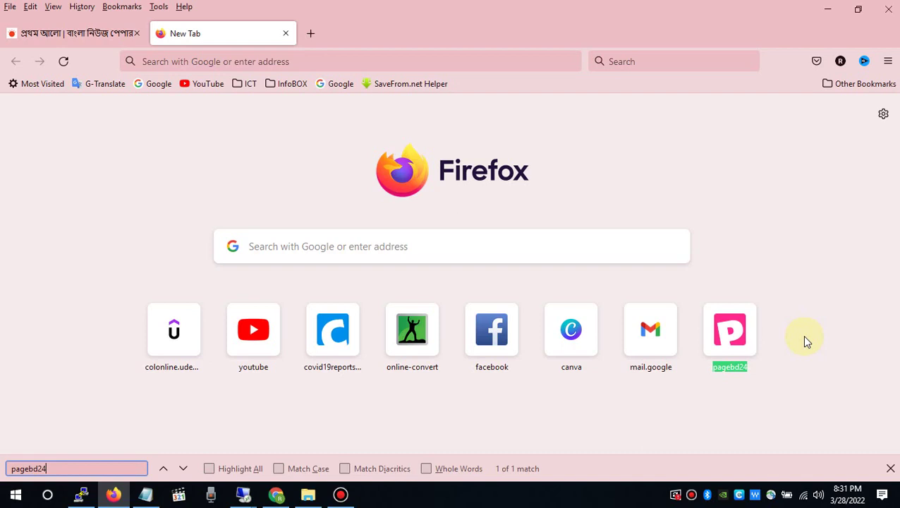
click(804, 336)
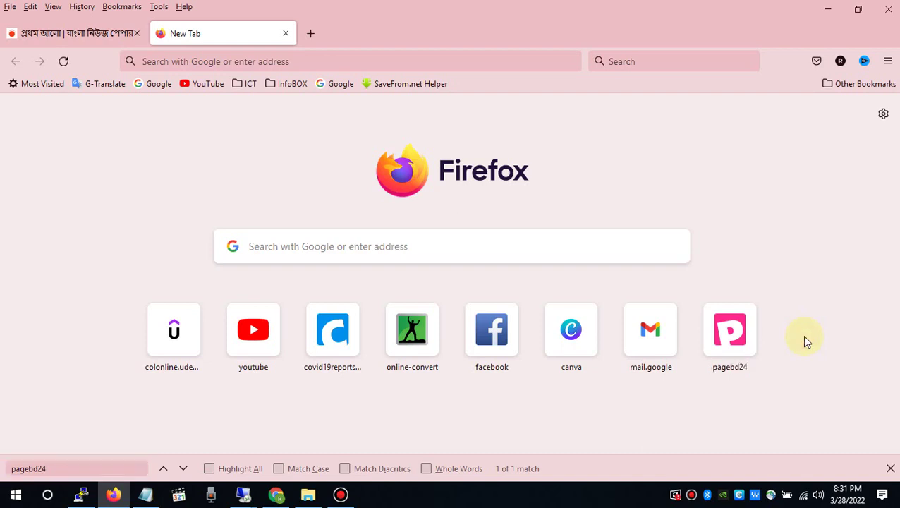
- Select and deselect the New Tab page text, then click back and forth between the two tabs
key(ctrl+a)
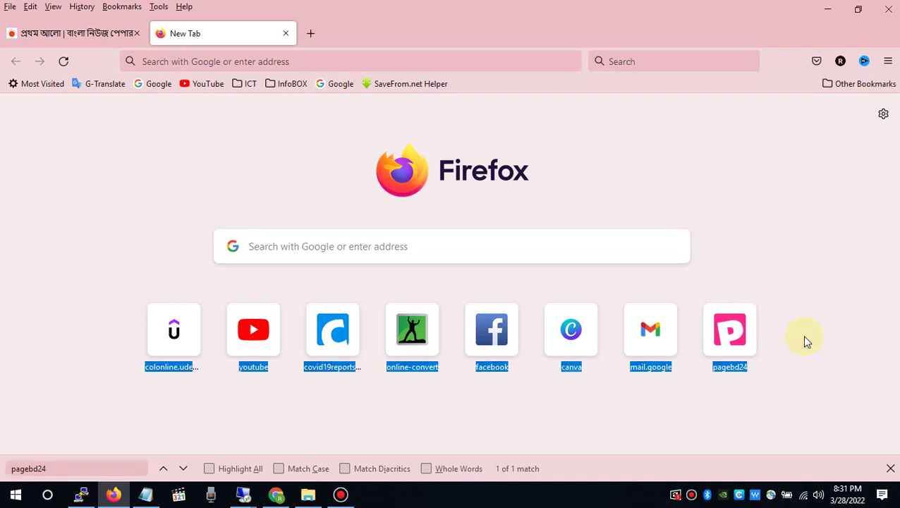
click(804, 337)
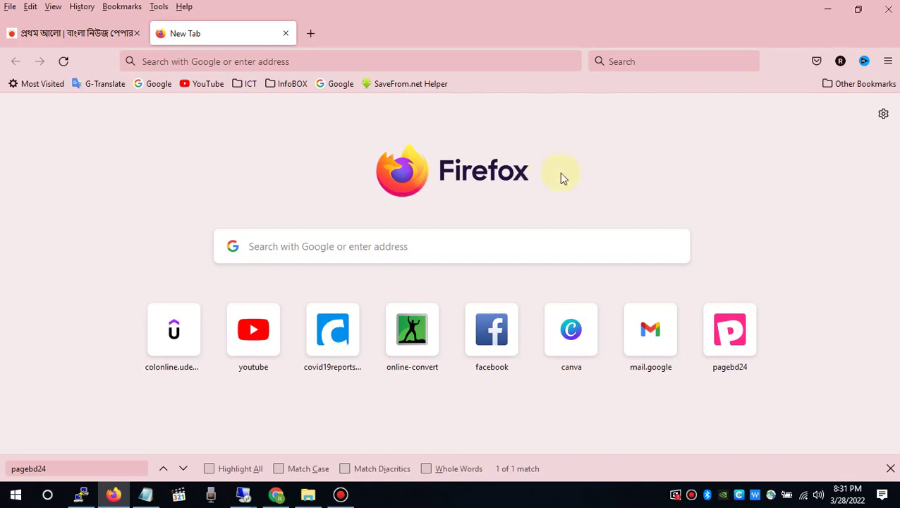
click(95, 39)
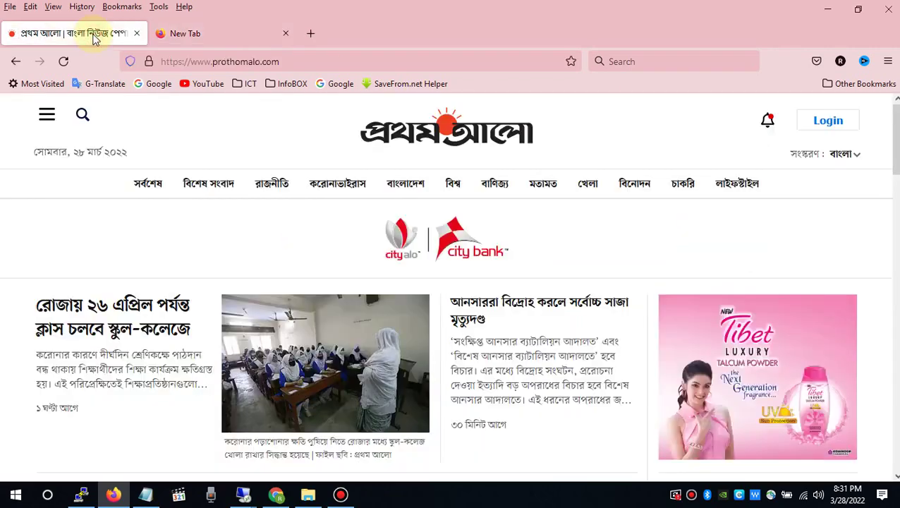
click(172, 33)
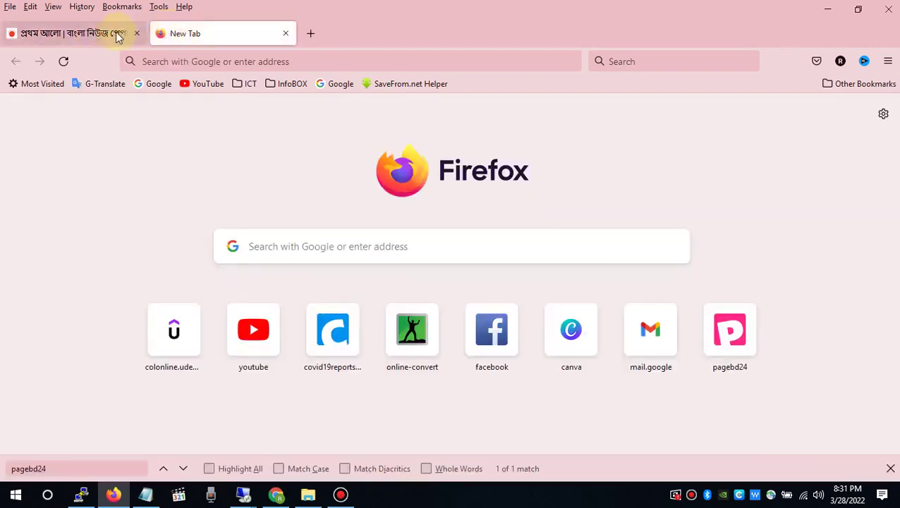
click(117, 35)
click(185, 31)
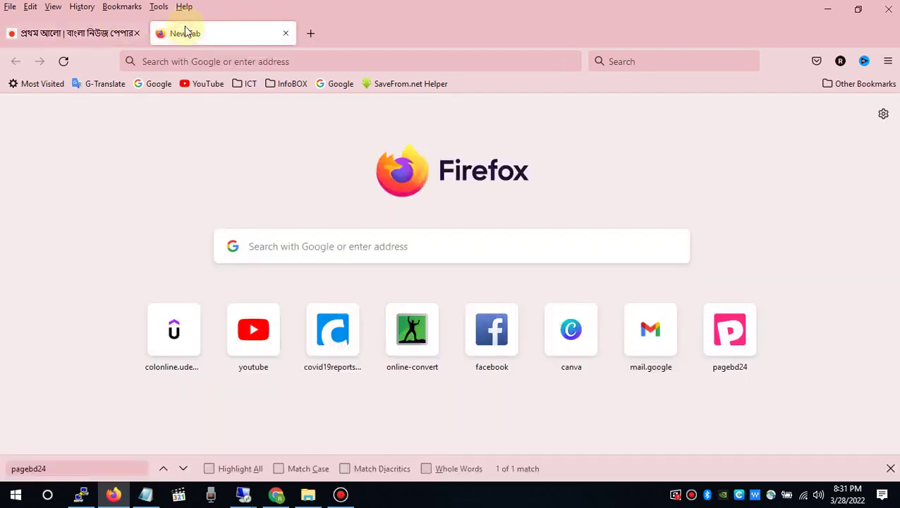
- Cycle between the tabs with Ctrl+Tab, then open a third blank tab
key(ctrl+Tab)
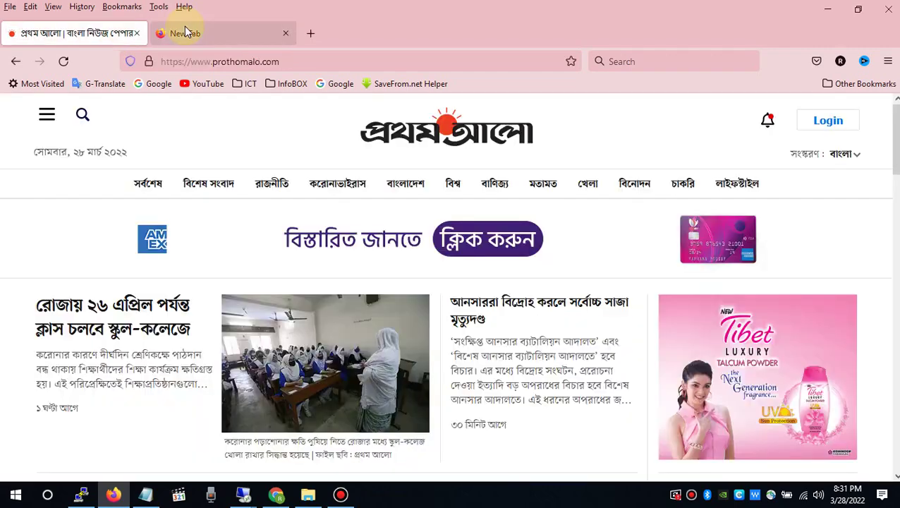
click(185, 32)
key(ctrl+Tab)
click(185, 32)
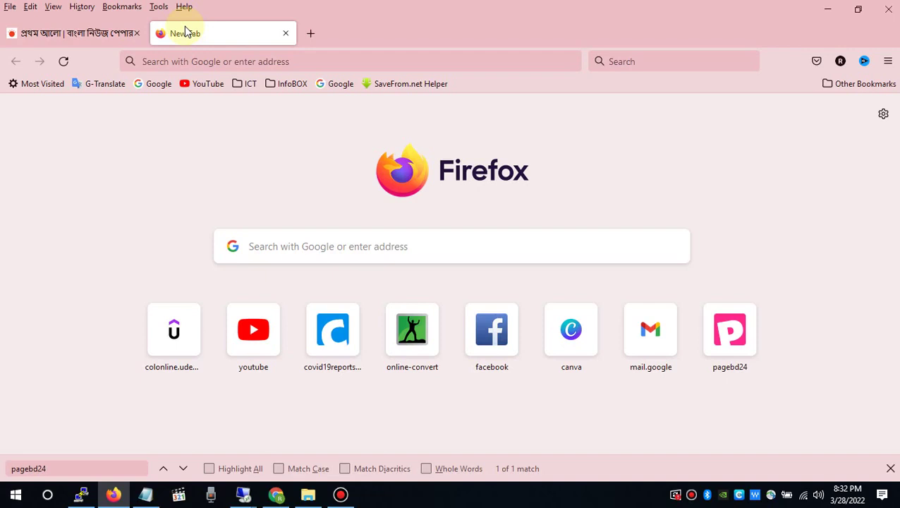
key(ctrl+t)
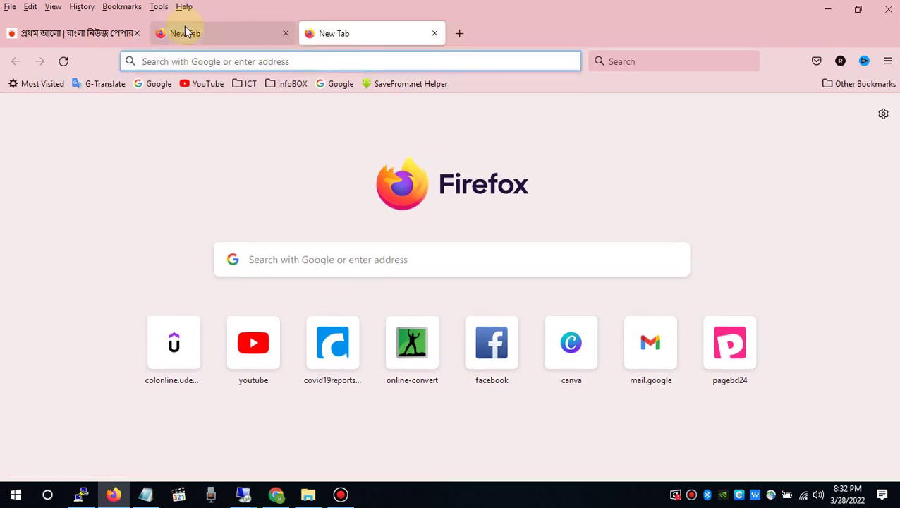
- Search Google for 'cisco packet tracer' from the address bar suggestions
text(cisco)
key(Down)
key(Down)
key(Up)
key(Return)
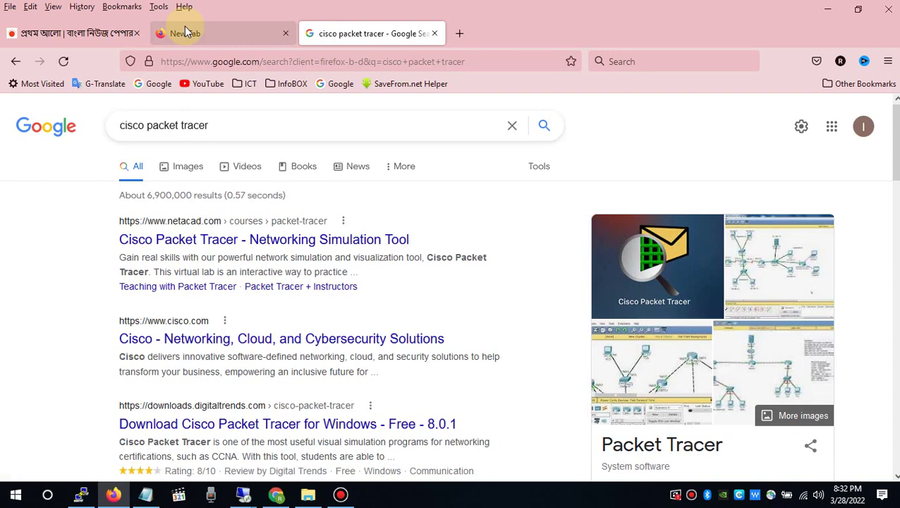
- Cycle through the tabs with Ctrl+1 and Ctrl+Tab, then select all content on the Prothom Alo page
key(ctrl+1)
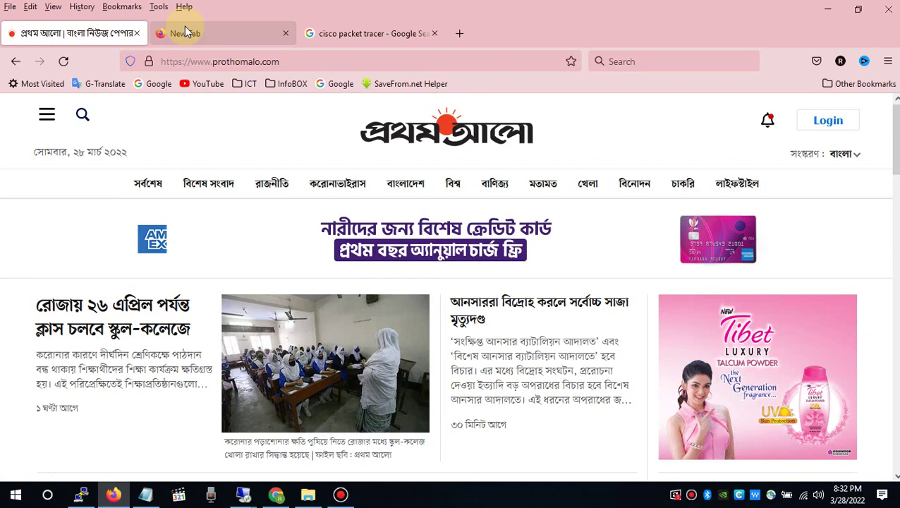
key(ctrl+Tab)
key(ctrl+Tab)
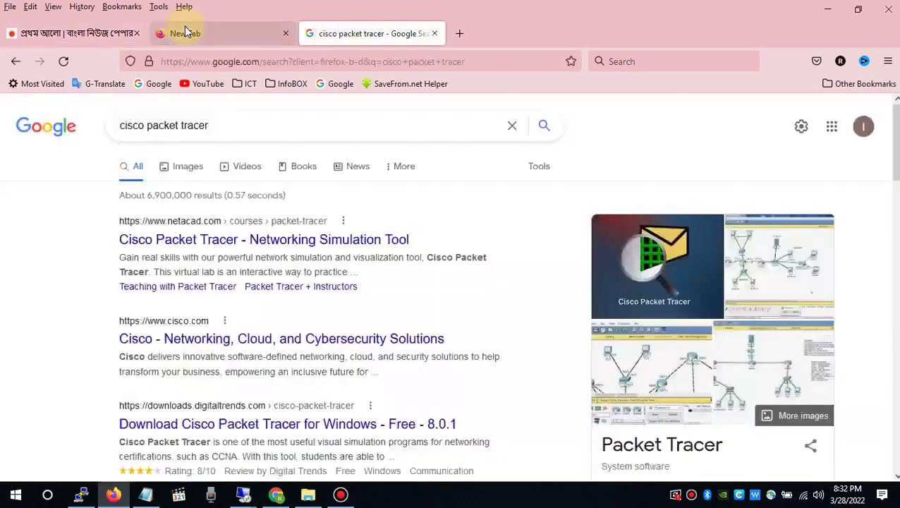
key(ctrl+Tab)
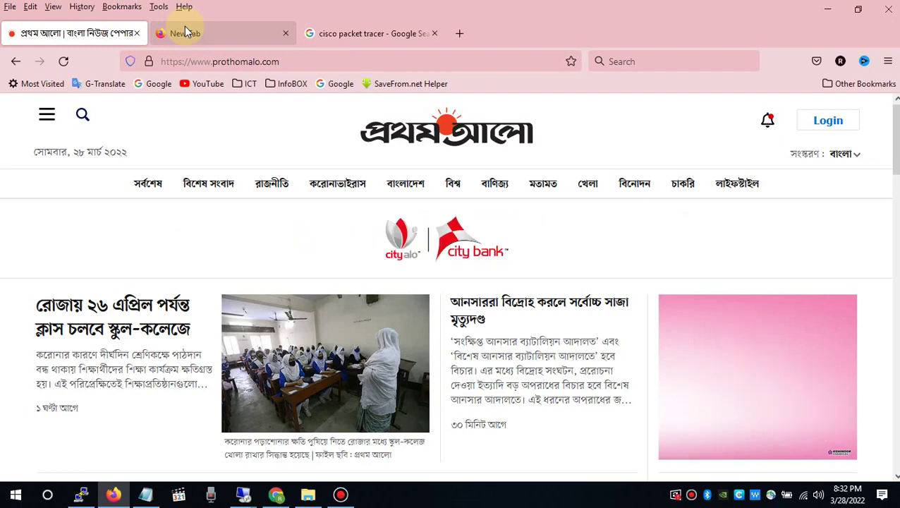
click(205, 134)
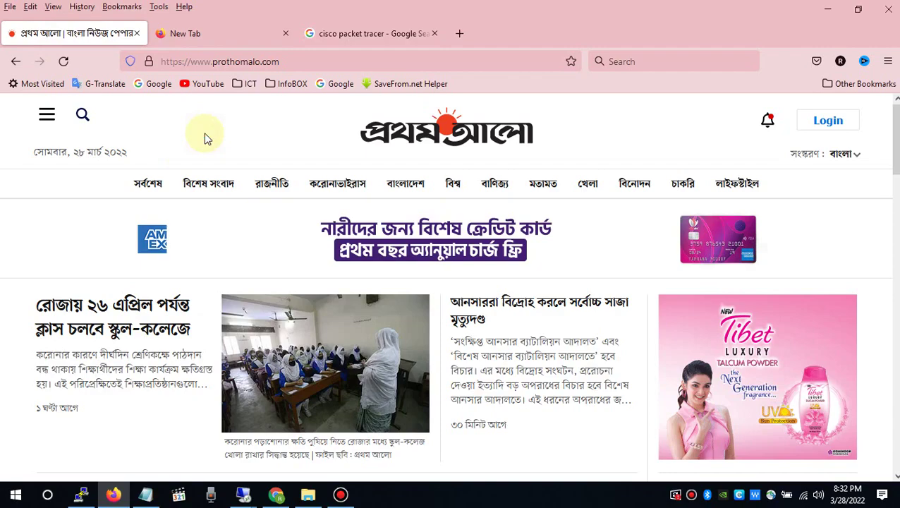
key(ctrl+a)
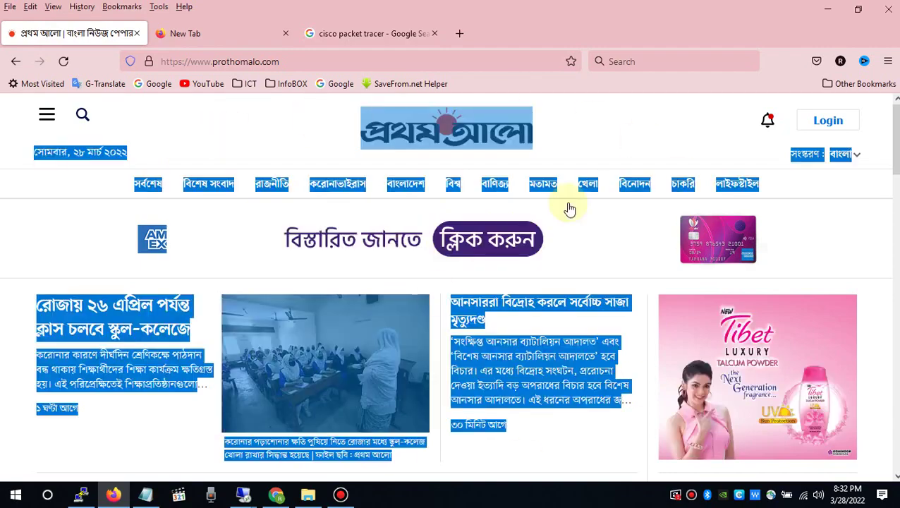
- Clear the page selection and open the headline article about classes running until 26 April
drag(893, 134, 894, 111)
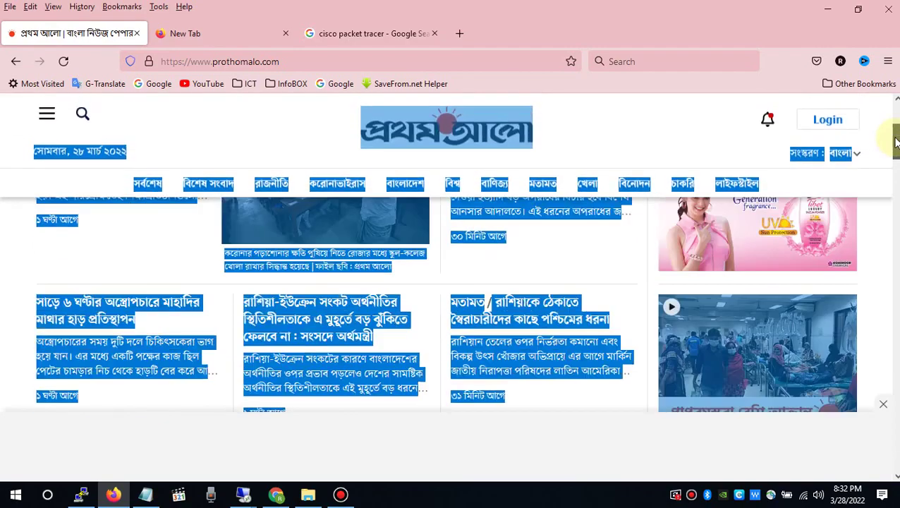
click(647, 268)
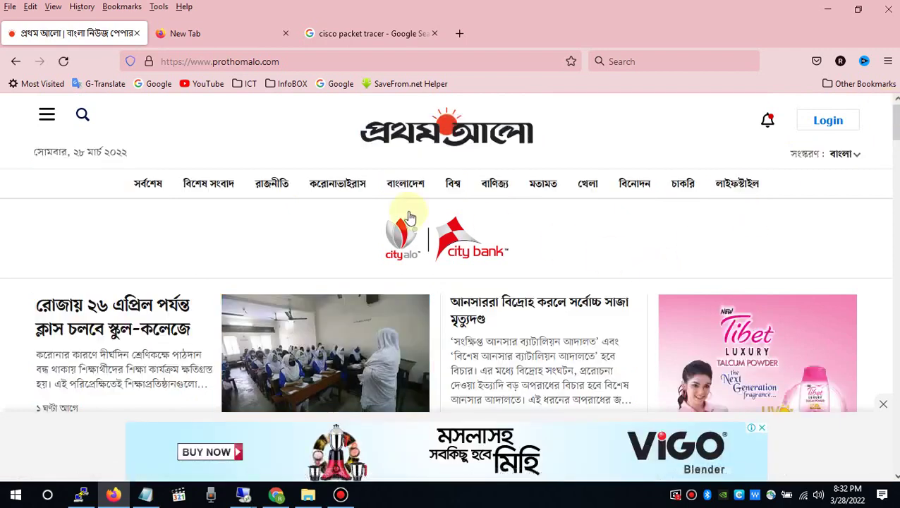
click(112, 330)
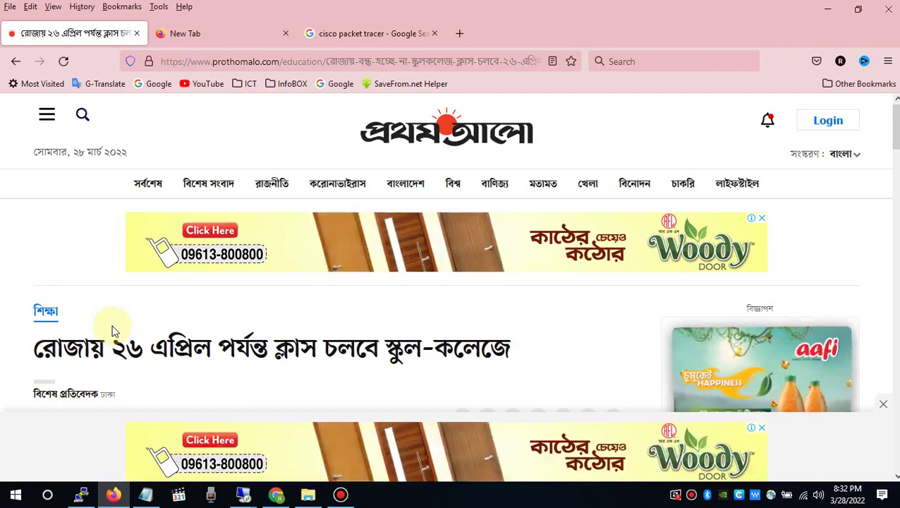
- Select all of the article's content and bring up the Run prompt
key(ctrl+a)
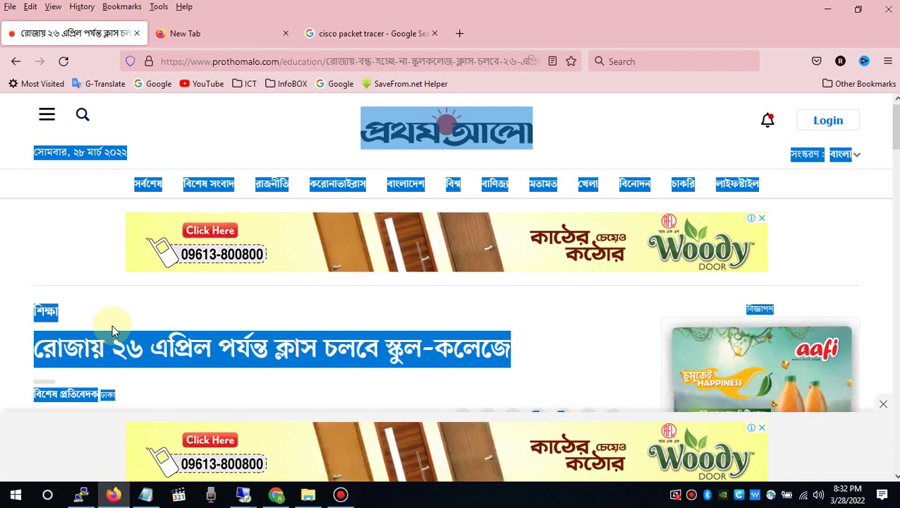
key(super+r)
text(no)
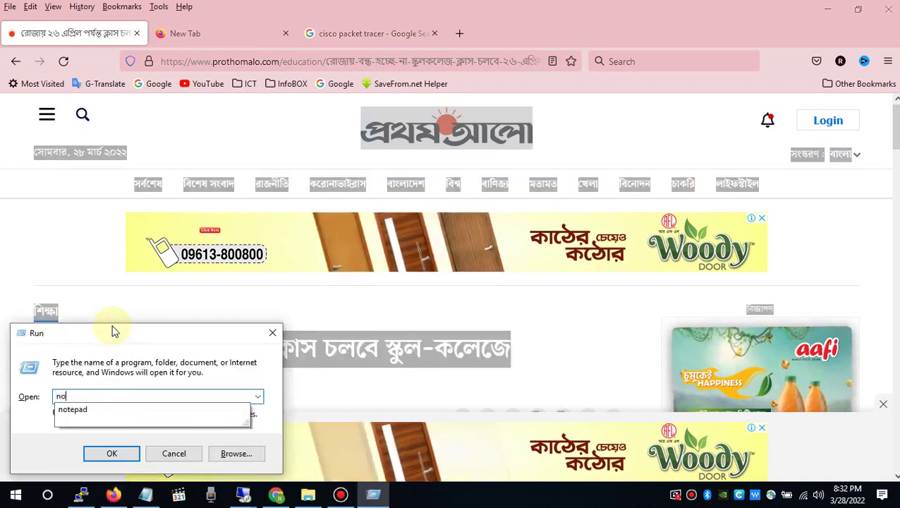
key(Return)
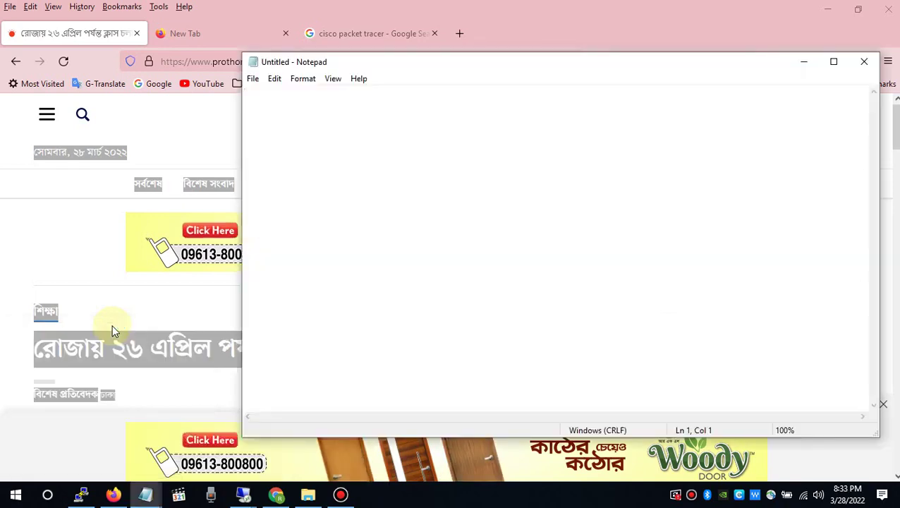
key(ctrl+v)
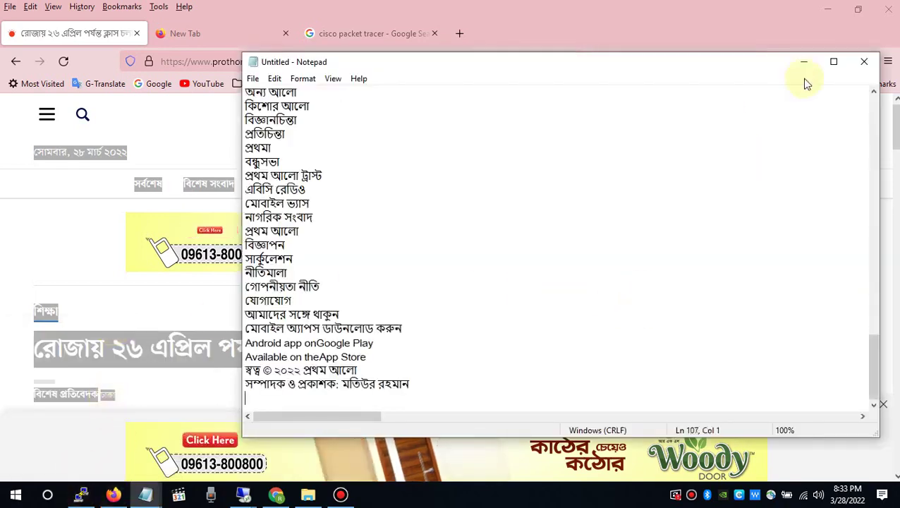
click(836, 62)
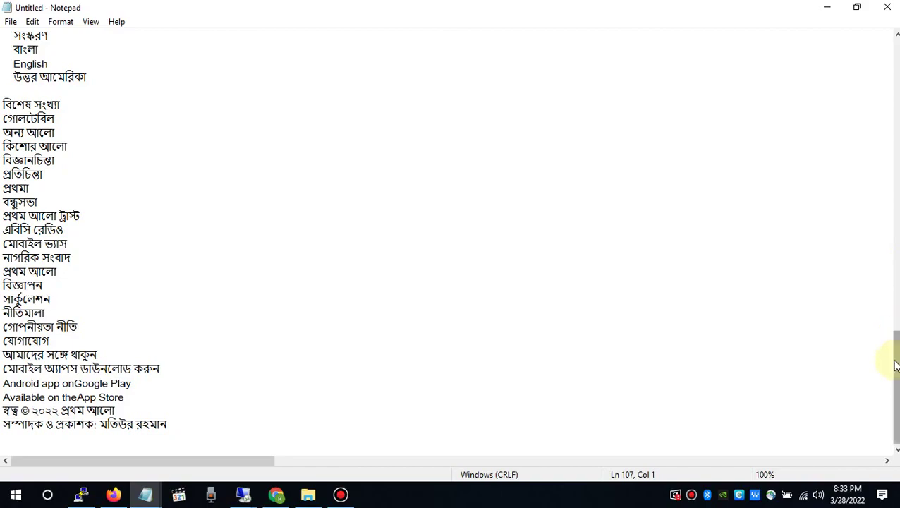
mouse_move(894, 358)
mouse_down()
mouse_move(885, 278)
mouse_move(888, 395)
mouse_up()
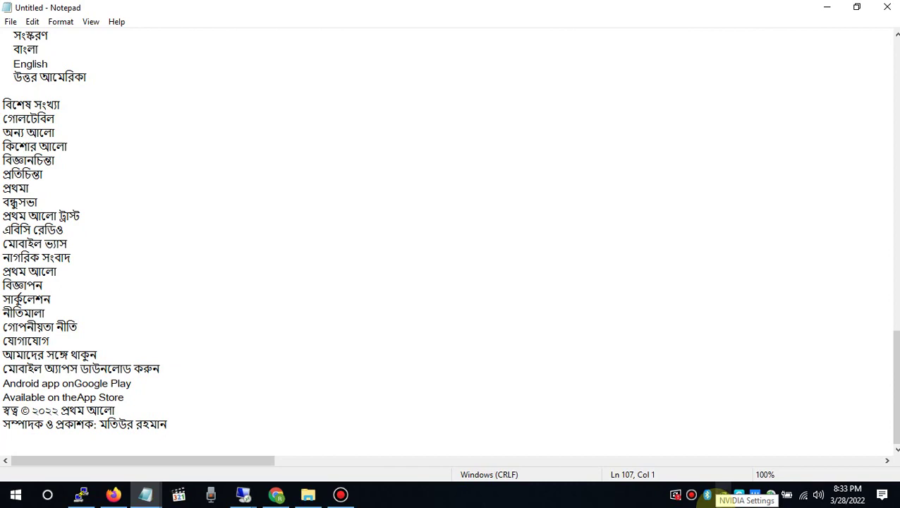
key(alt+space)
key(c)
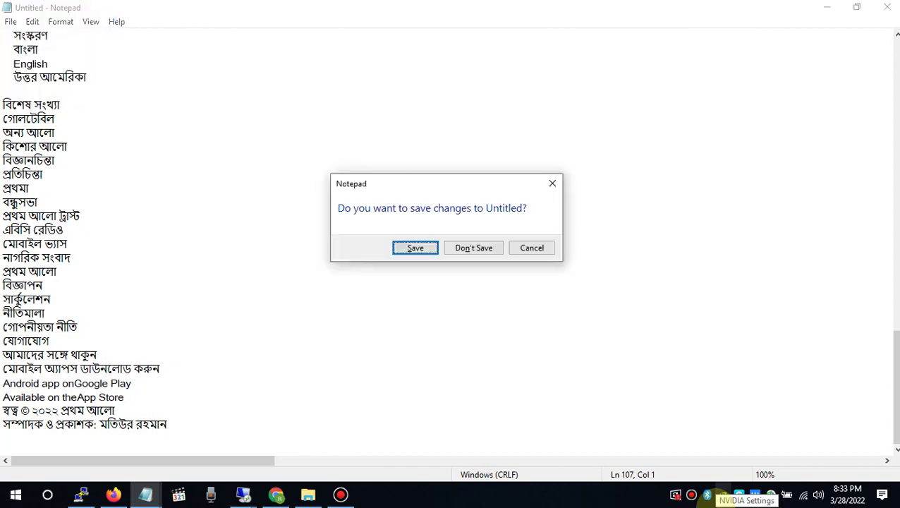
key(n)
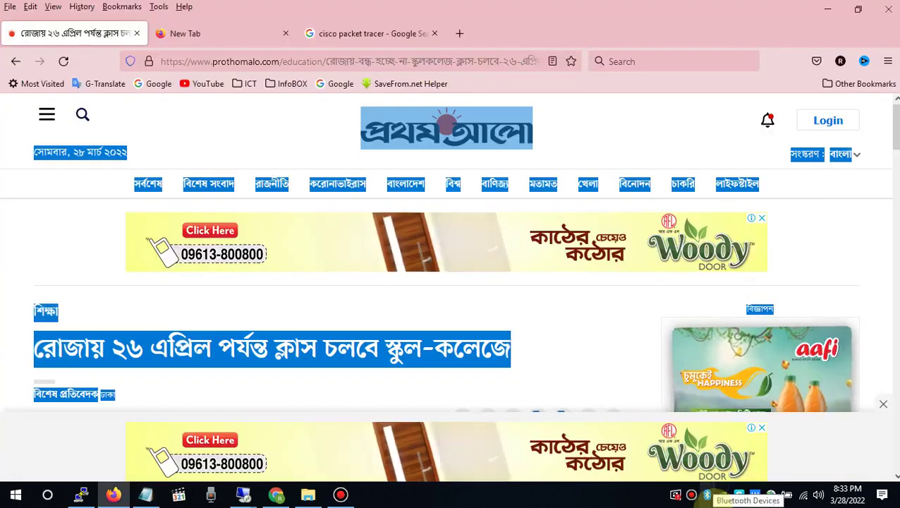
click(638, 367)
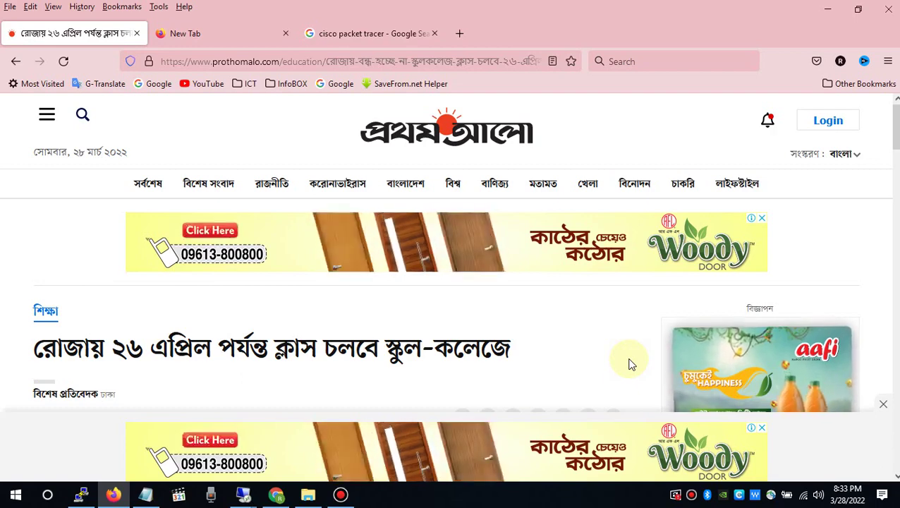
- Toggle the school-class article in and out of full screen twice with F11
key(F11)
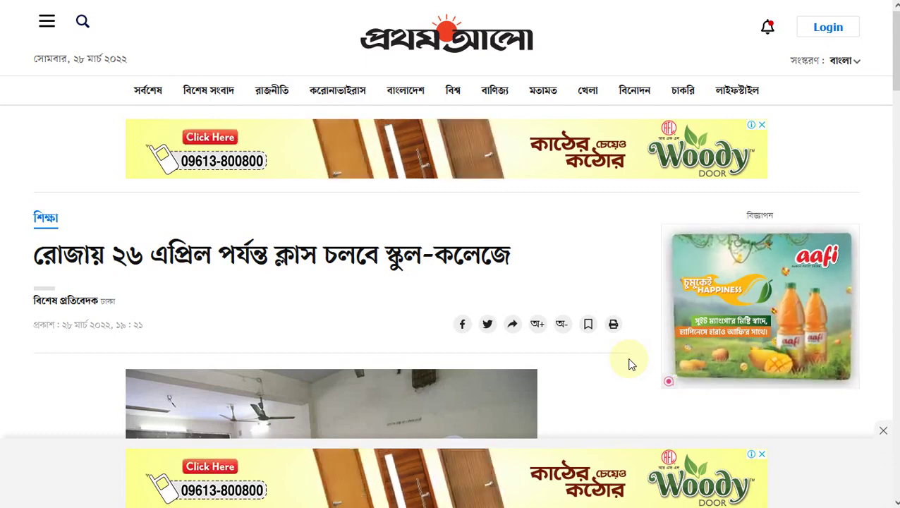
key(F11)
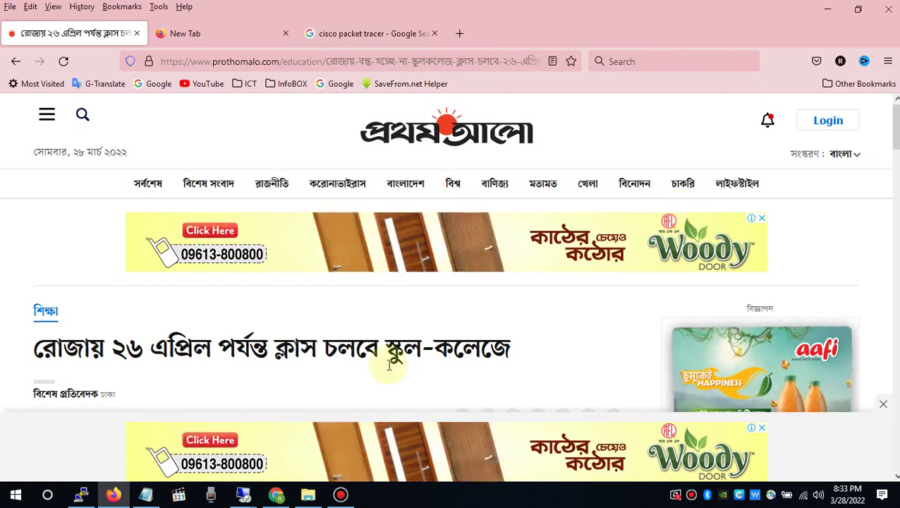
key(F11)
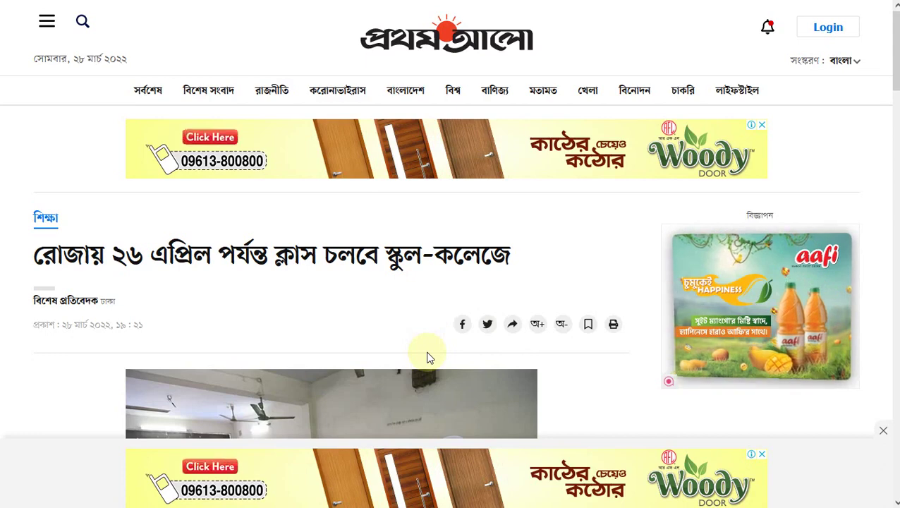
key(F11)
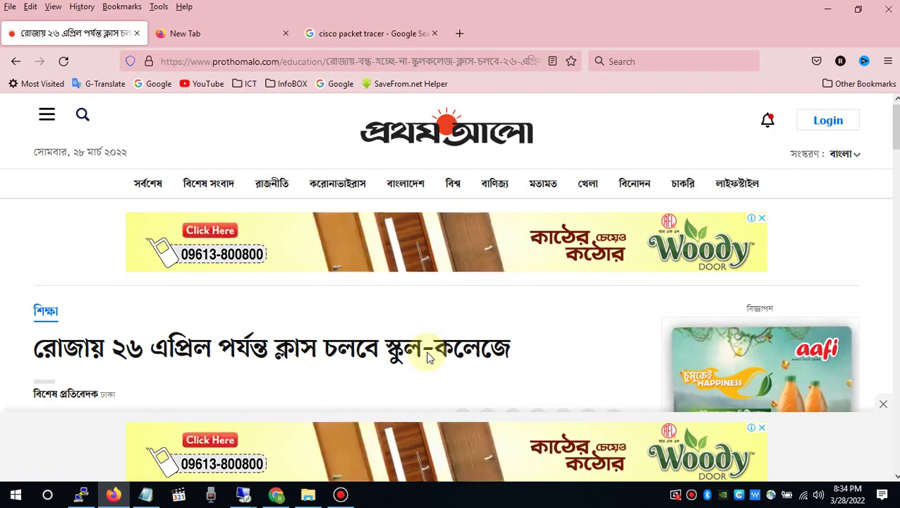
key(ctrl+plus)
key(ctrl+plus)
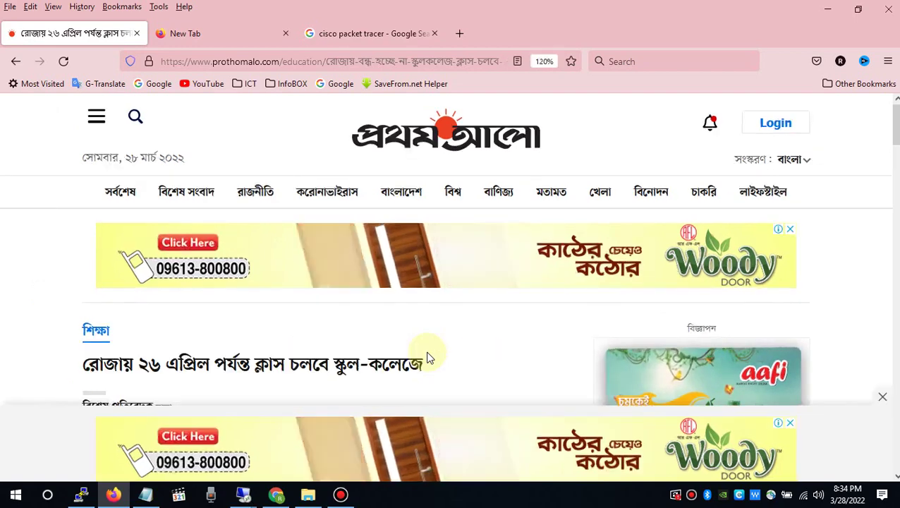
key(ctrl+plus)
key(ctrl+plus)
key(ctrl+plus)
key(ctrl+plus)
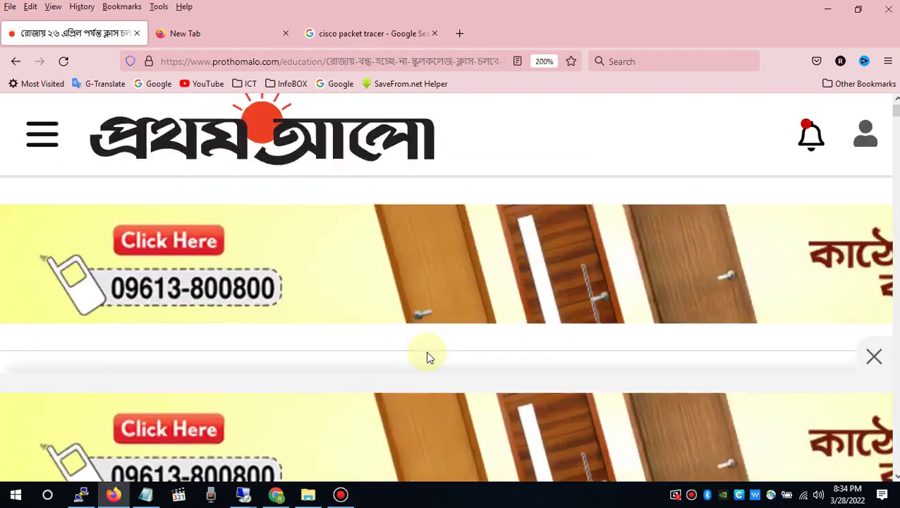
key(ctrl+minus)
key(ctrl+minus)
key(ctrl+minus)
key(ctrl+minus)
key(ctrl+minus)
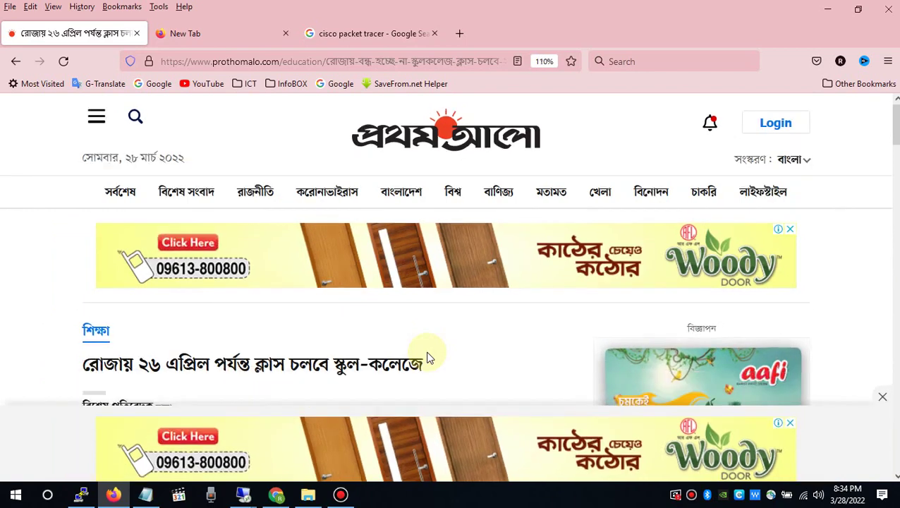
key(ctrl+minus)
key(ctrl+minus)
key(ctrl+minus)
key(ctrl+minus)
key(ctrl+minus)
key(ctrl+minus)
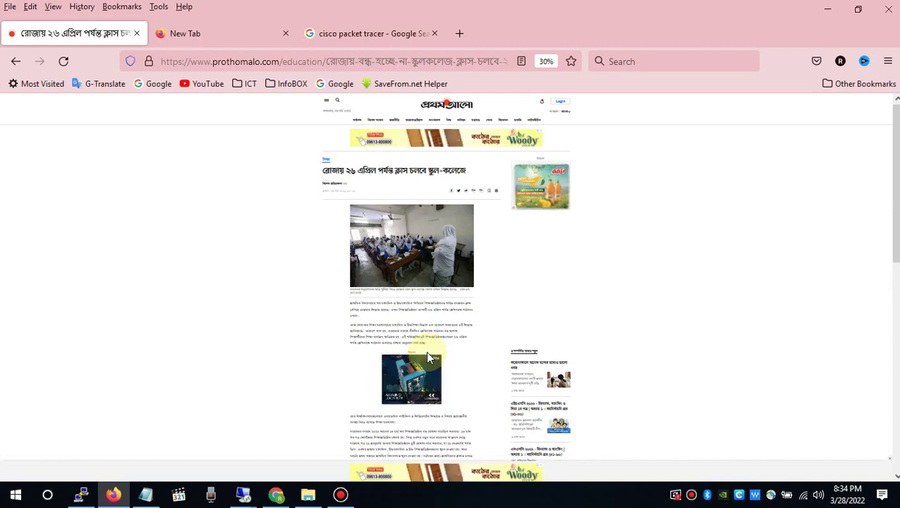
key(ctrl+plus)
key(ctrl+plus)
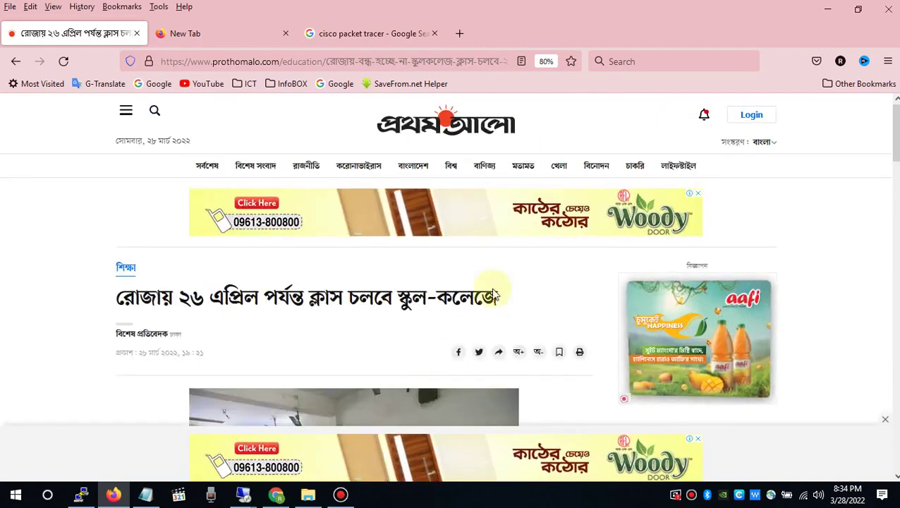
click(546, 61)
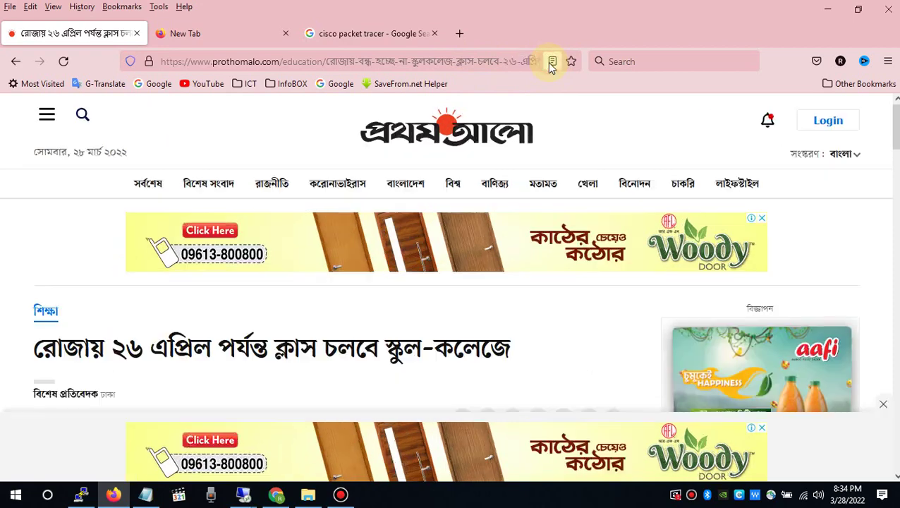
- Open the article in Reader View, shrink its text, then enlarge it twice
click(552, 61)
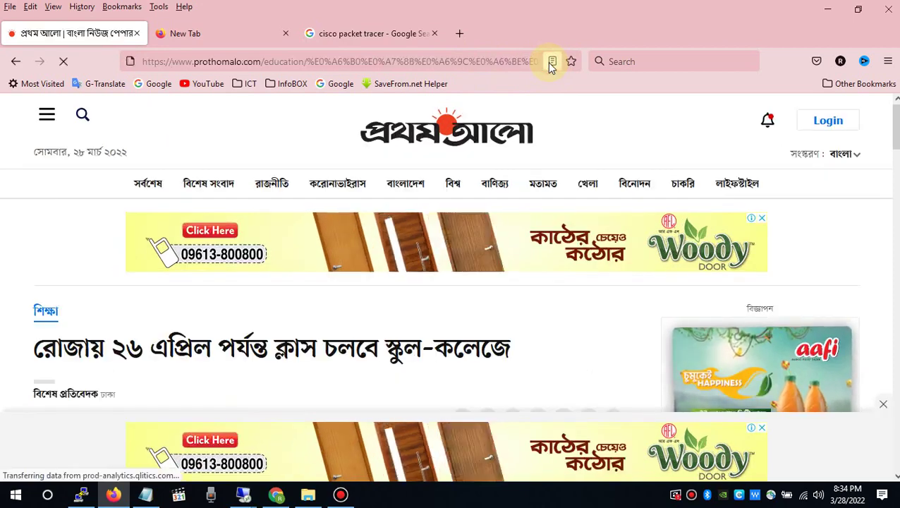
key(ctrl+minus)
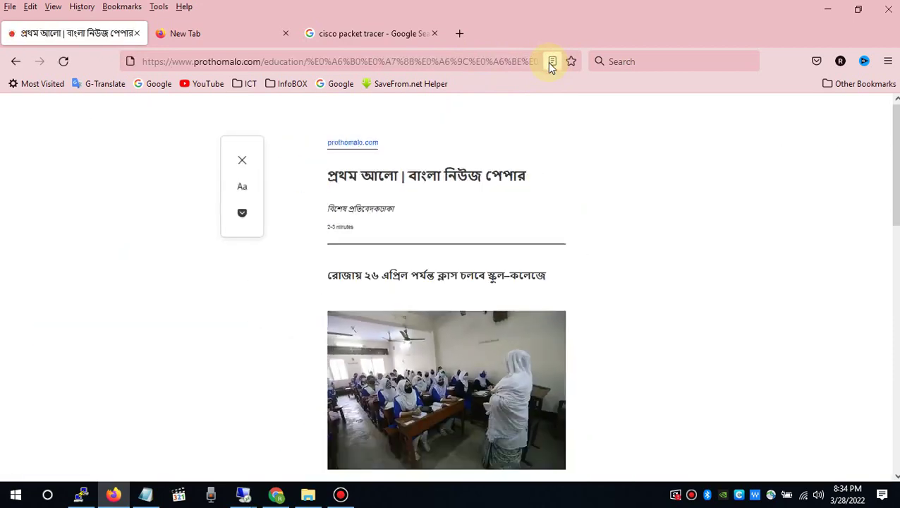
key(ctrl+plus)
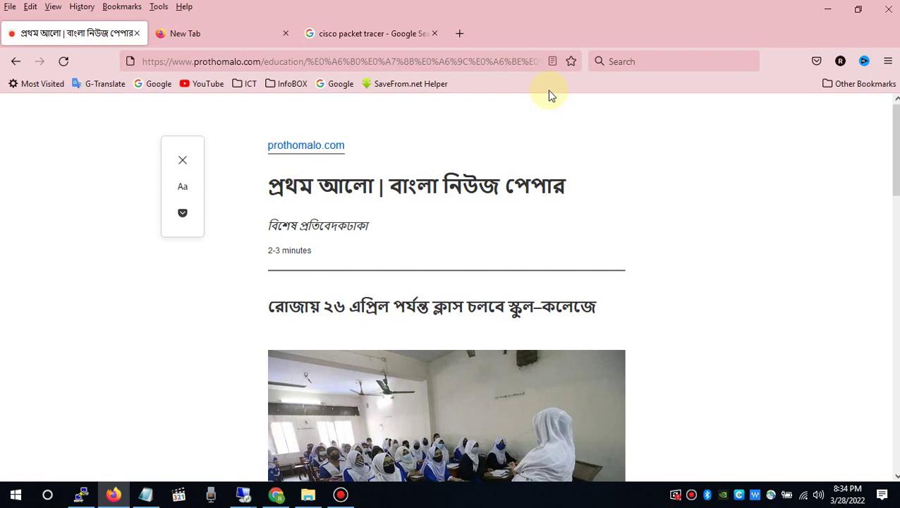
key(ctrl+plus)
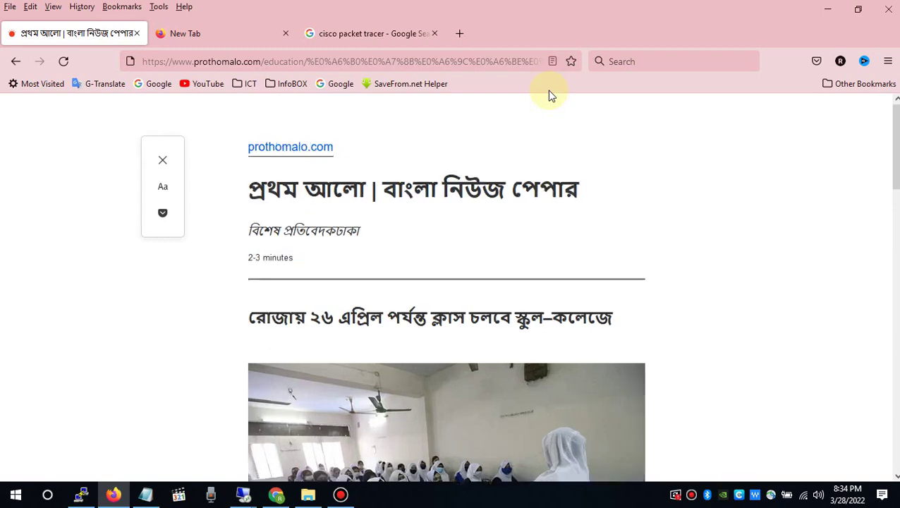
- Reload the Reader View page and enlarge its text again
click(387, 61)
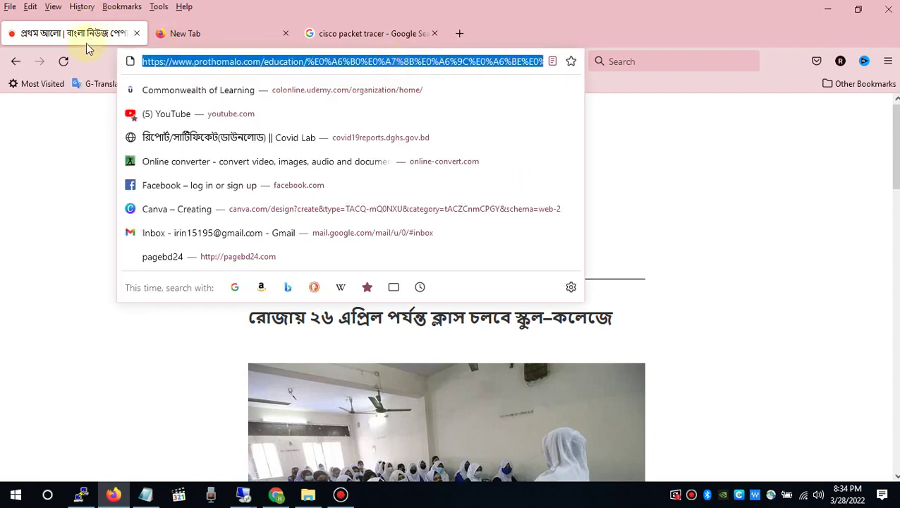
click(64, 66)
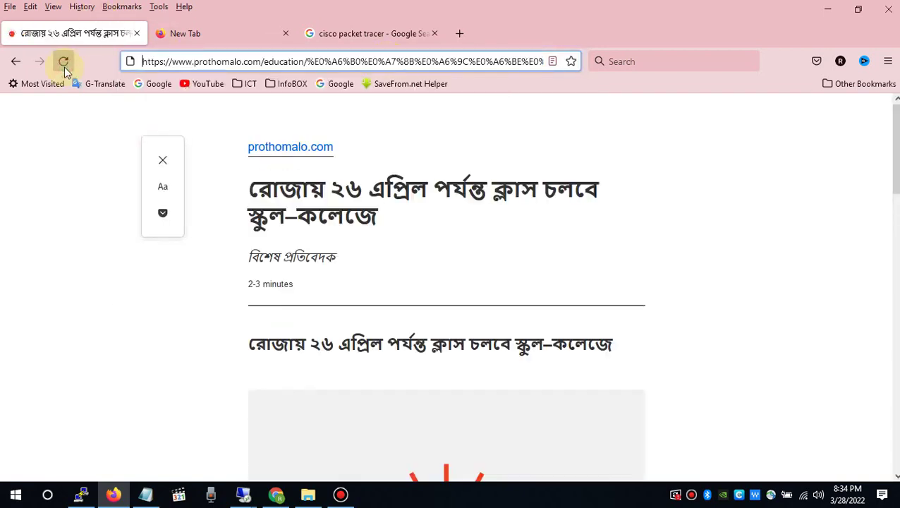
key(ctrl+plus)
- Load prothomalo.com in the second tab by typing 'pro' and accepting the autocompletion
click(175, 42)
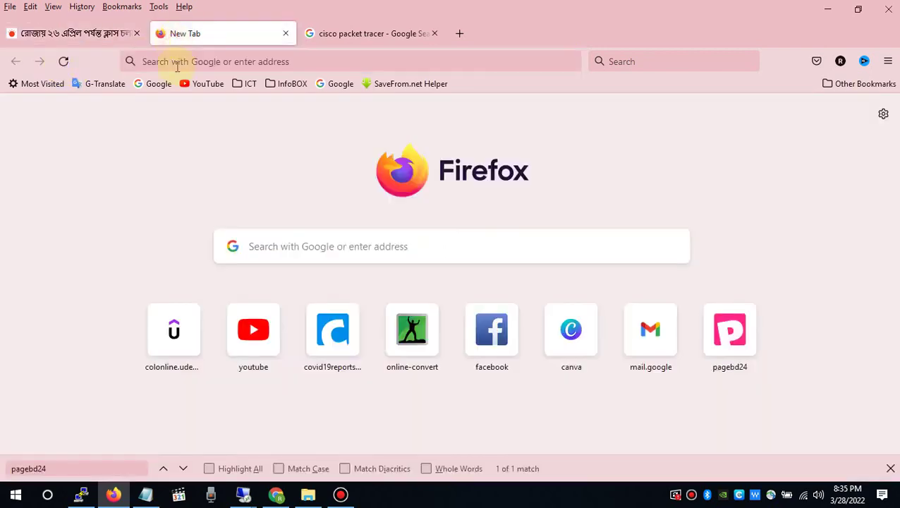
click(175, 62)
text(prothomalo.com/)
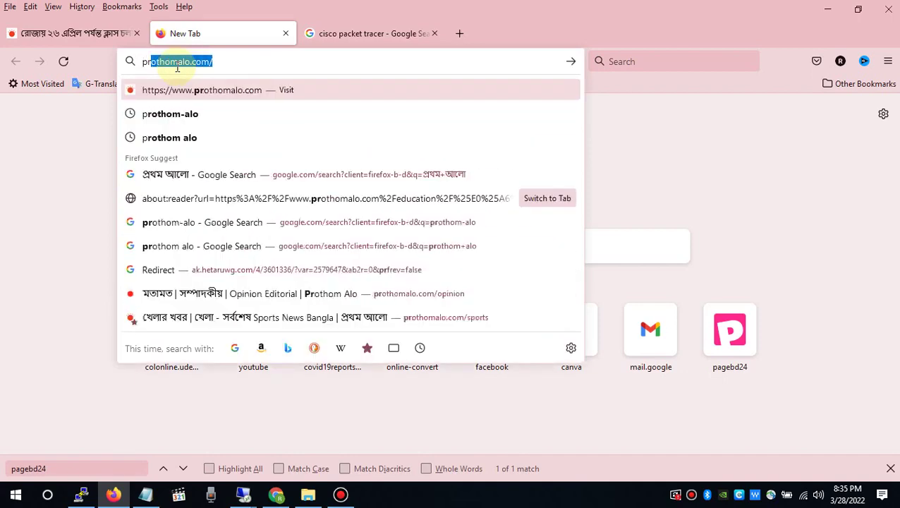
key(Return)
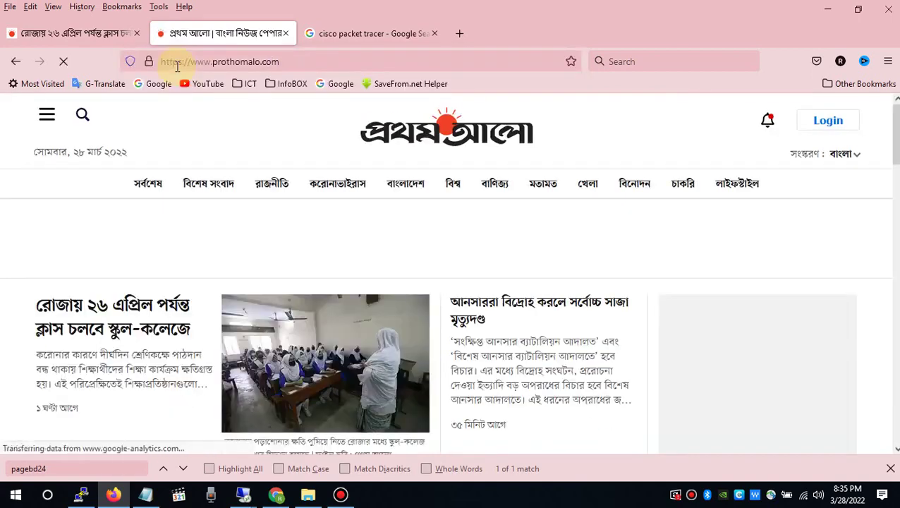
- Zoom the home page in, then out to 90%, and reset it to normal size
key(ctrl+plus)
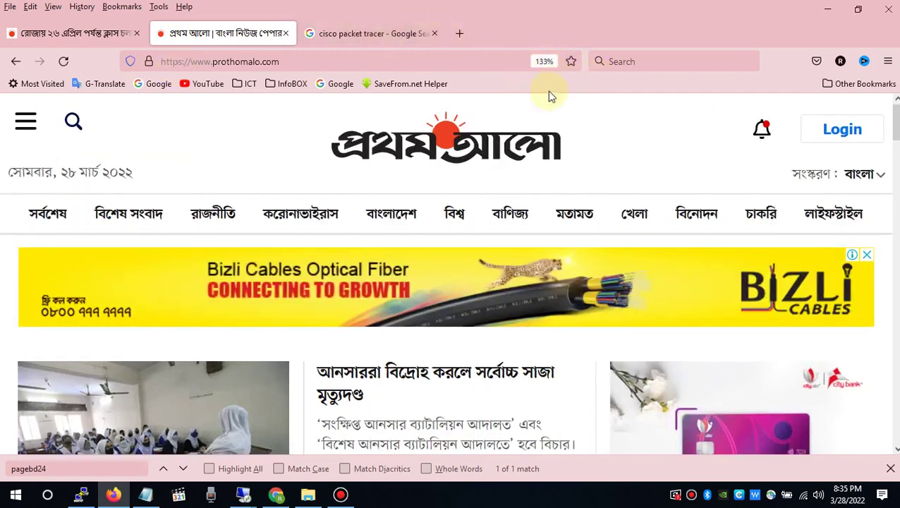
key(ctrl+minus)
key(ctrl+minus)
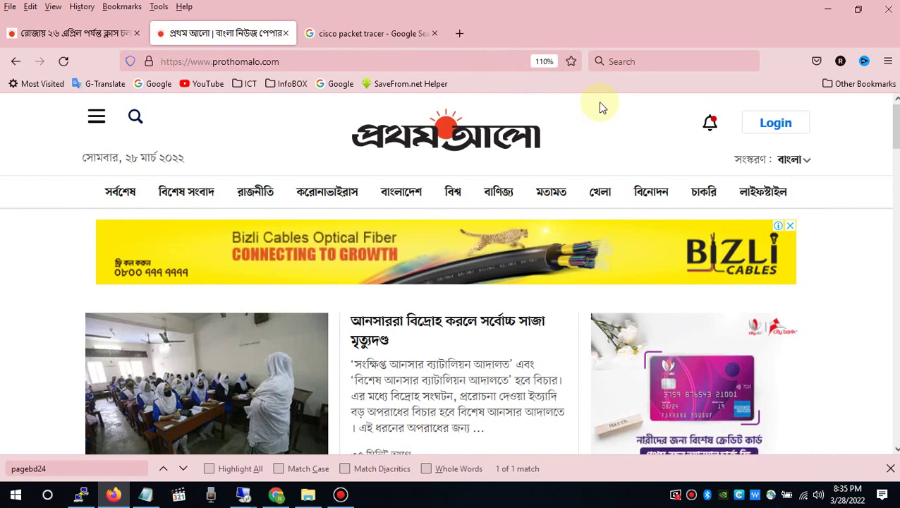
key(ctrl+minus)
key(ctrl+minus)
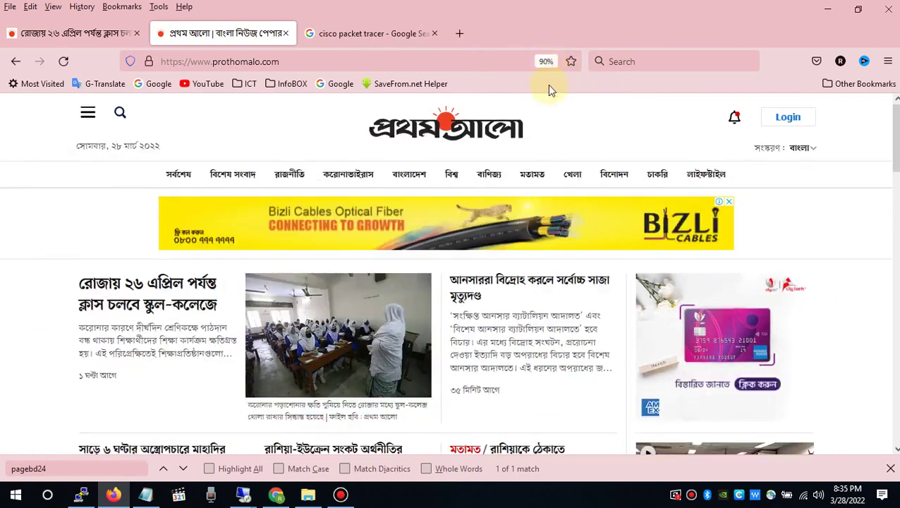
key(ctrl+0)
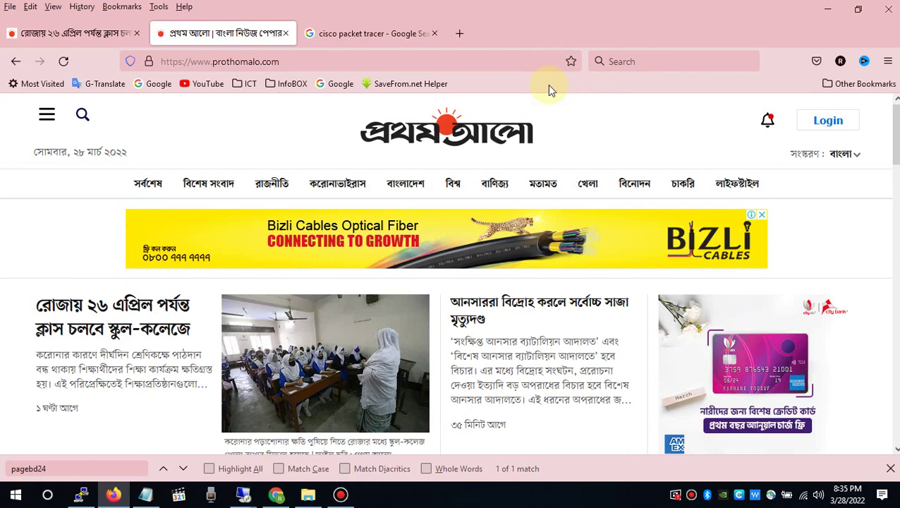
click(509, 63)
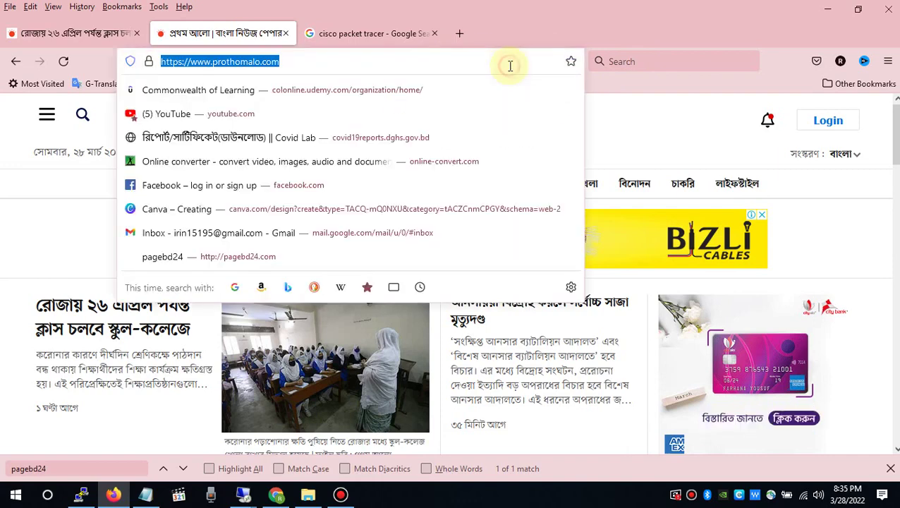
key(Escape)
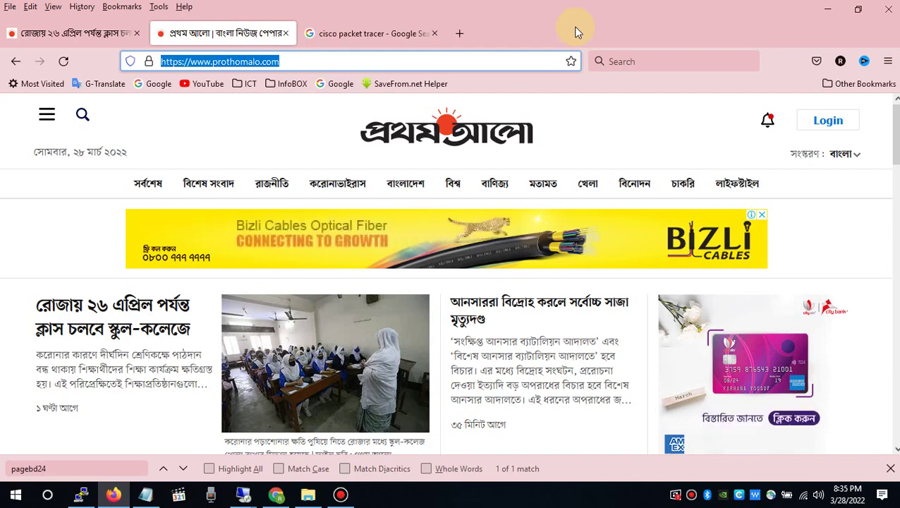
key(ctrl+shift+h)
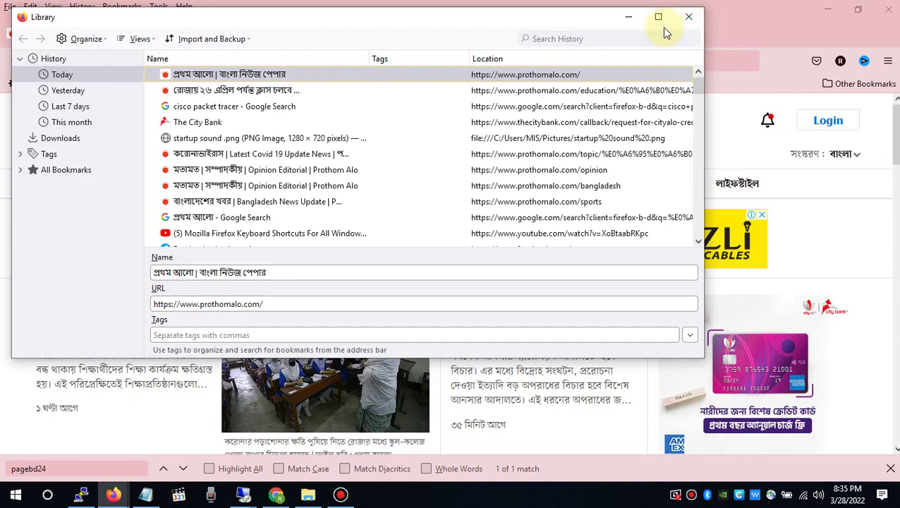
click(658, 18)
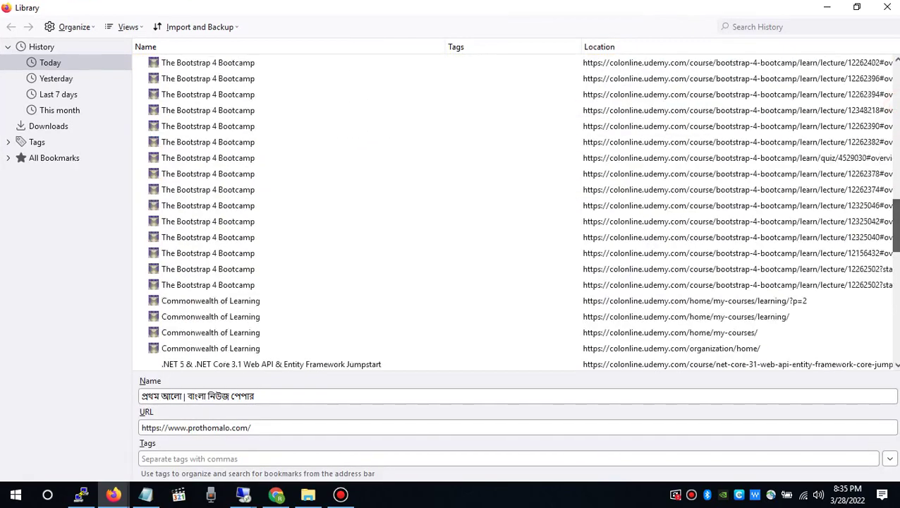
drag(895, 98, 886, 40)
click(877, 6)
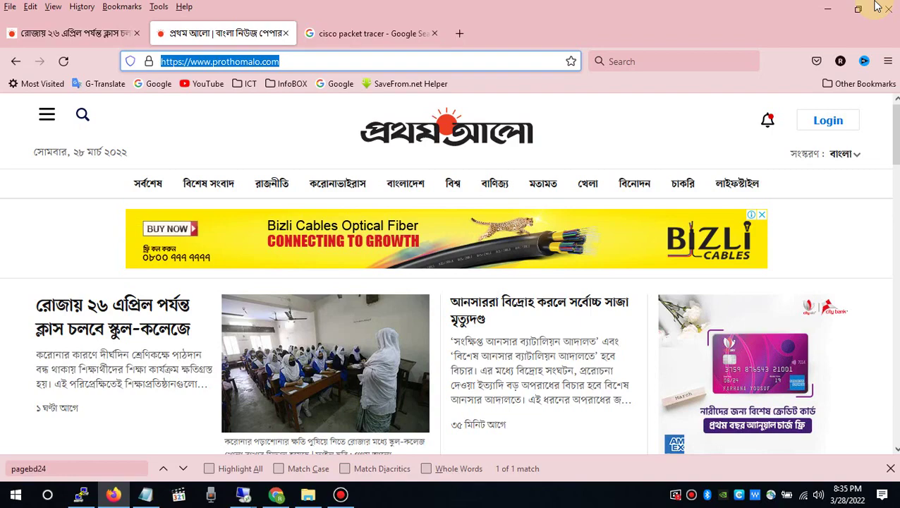
key(ctrl+shift+d)
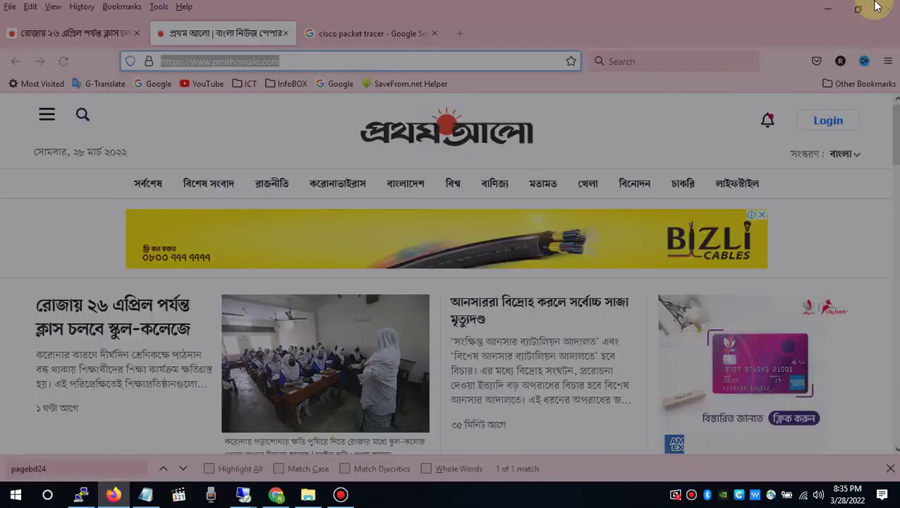
- Cancel the new bookmark folder and close the bookmark-all-tabs dialog without saving
click(529, 193)
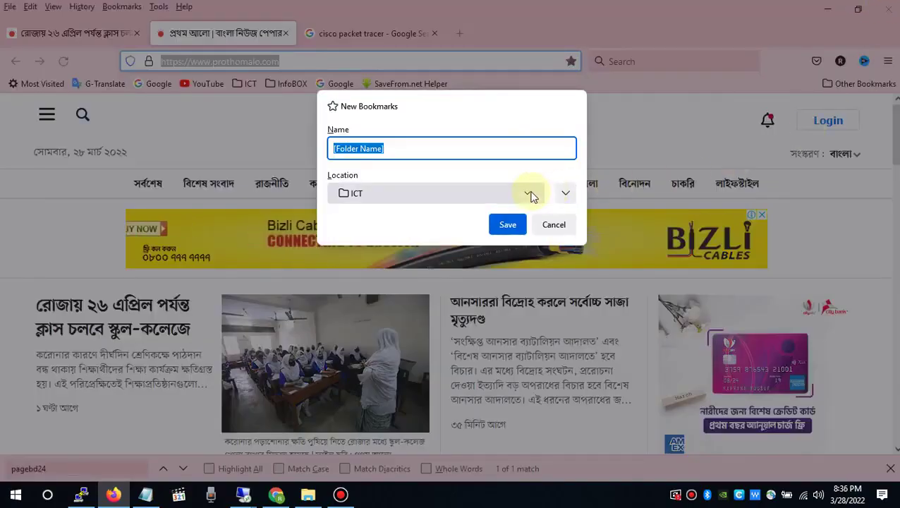
click(524, 140)
click(556, 225)
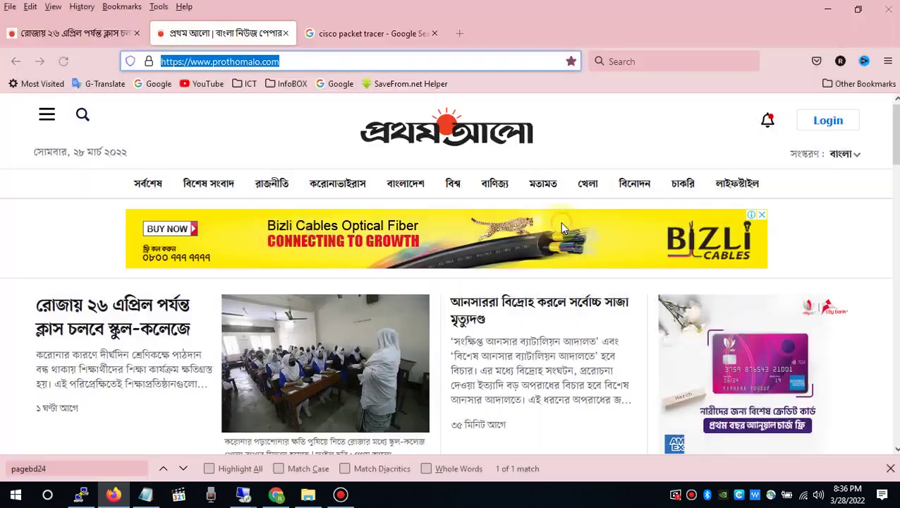
click(623, 127)
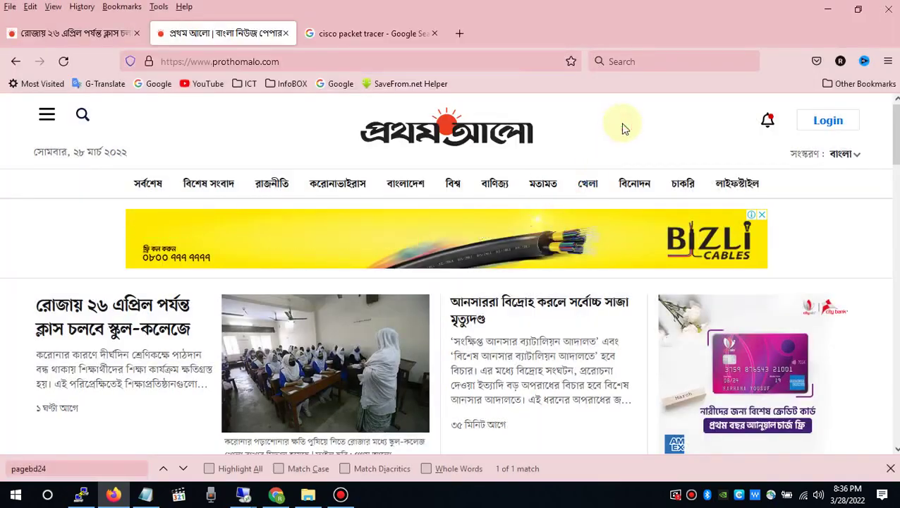
- Open Bookmark All Tabs with Ctrl+Shift+D, browse its Location folders, then cancel
key(ctrl+shift+d)
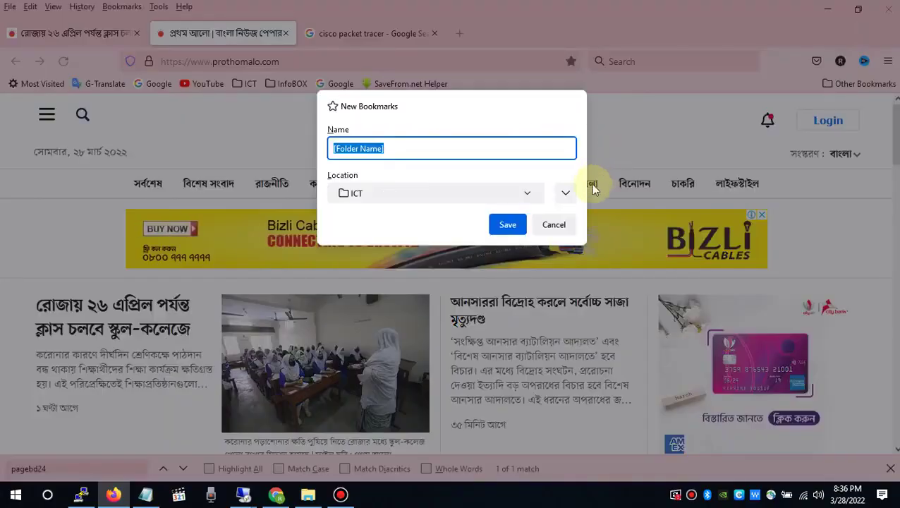
click(561, 226)
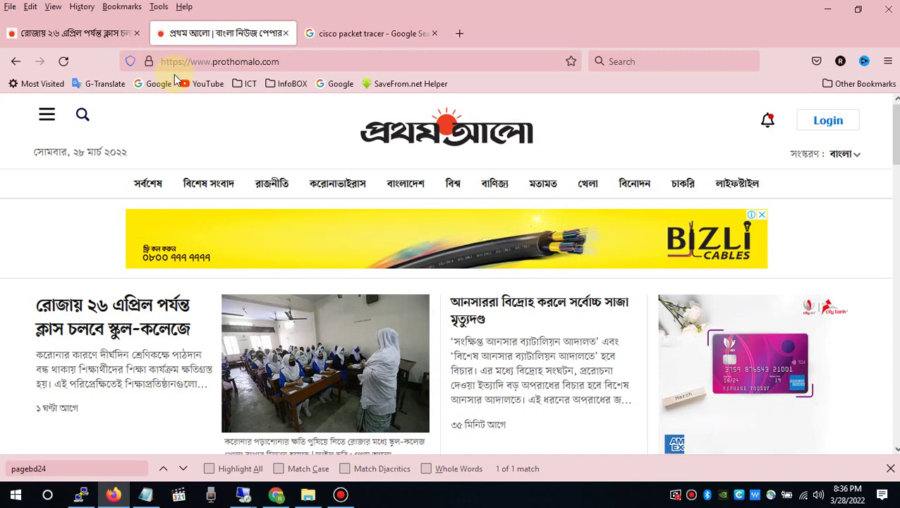
key(ctrl+shift+d)
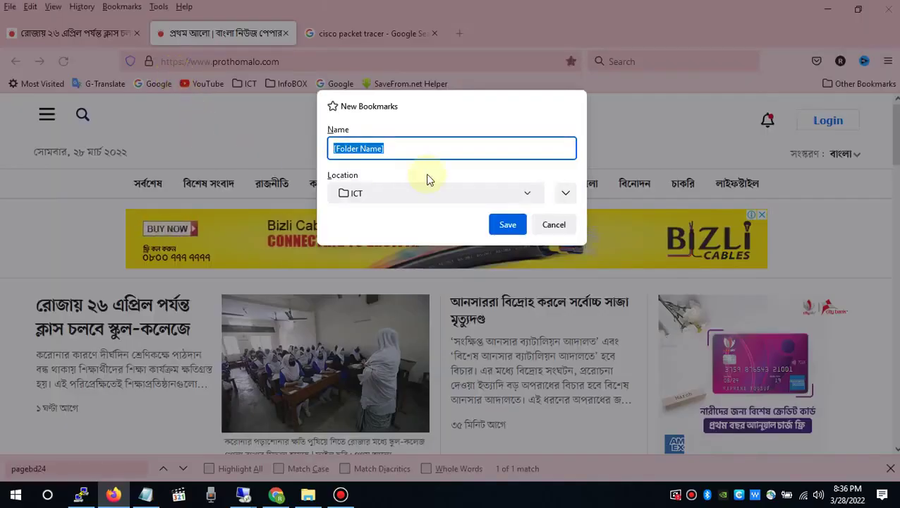
click(564, 194)
click(526, 198)
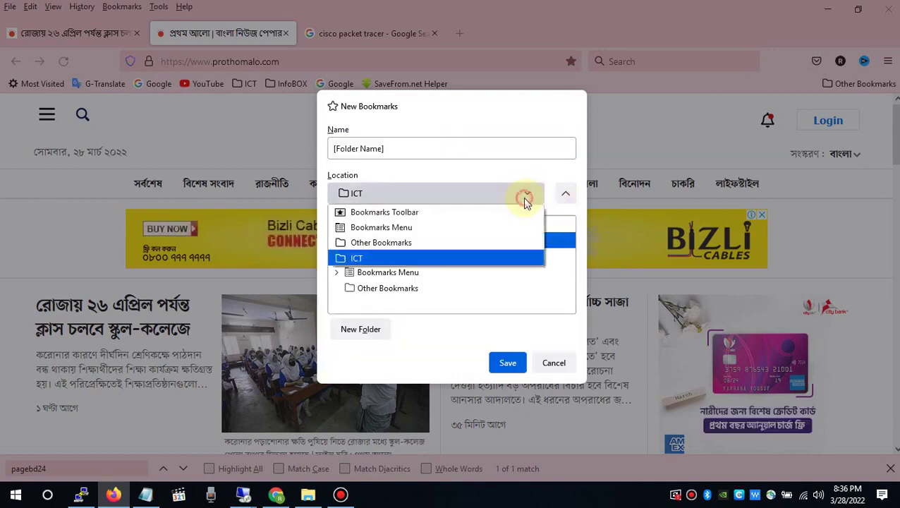
click(438, 217)
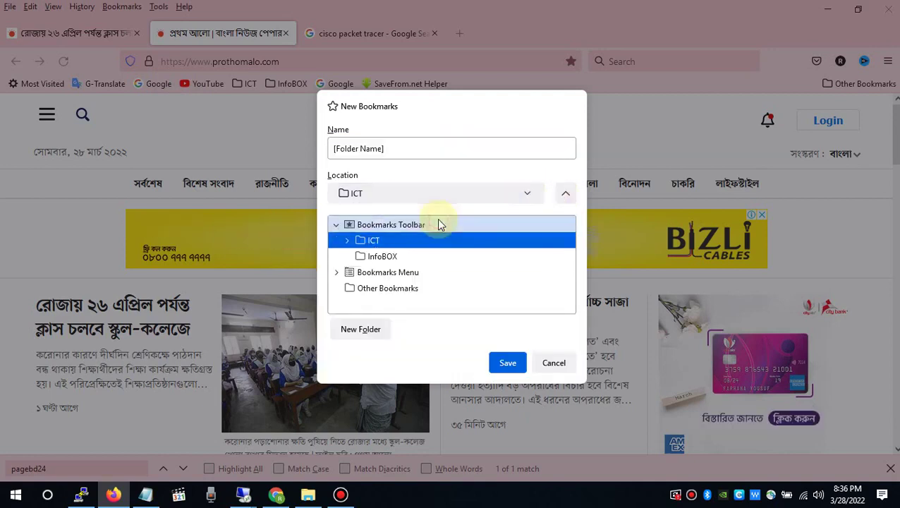
click(553, 361)
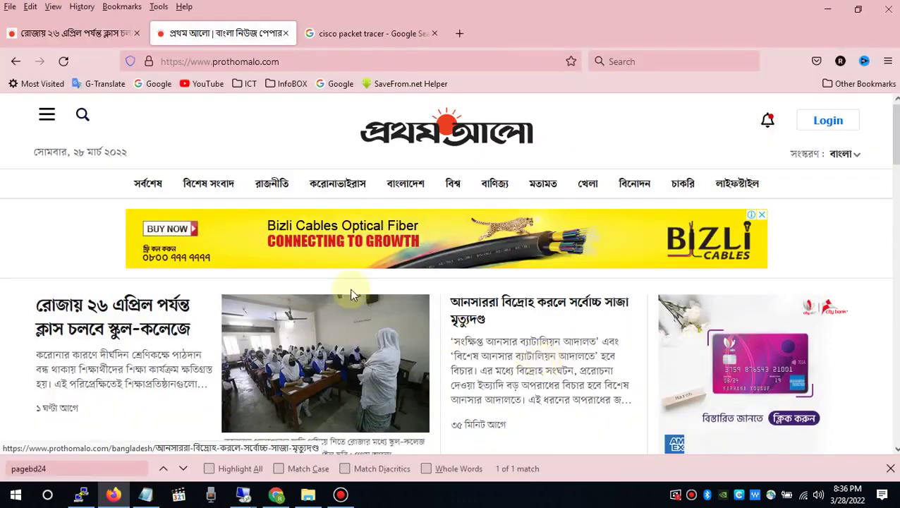
- Look through the Bookmarks and History menus in the menu bar, then close them
click(123, 13)
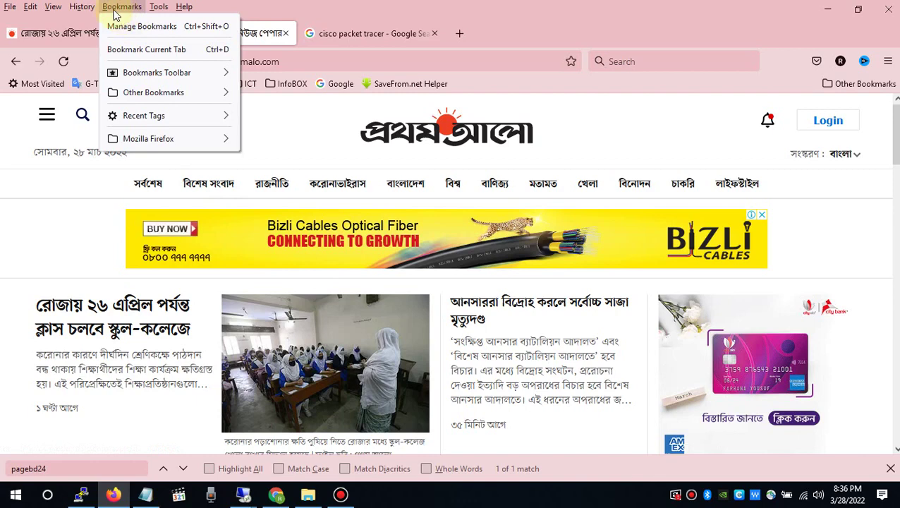
mouse_move(81, 7)
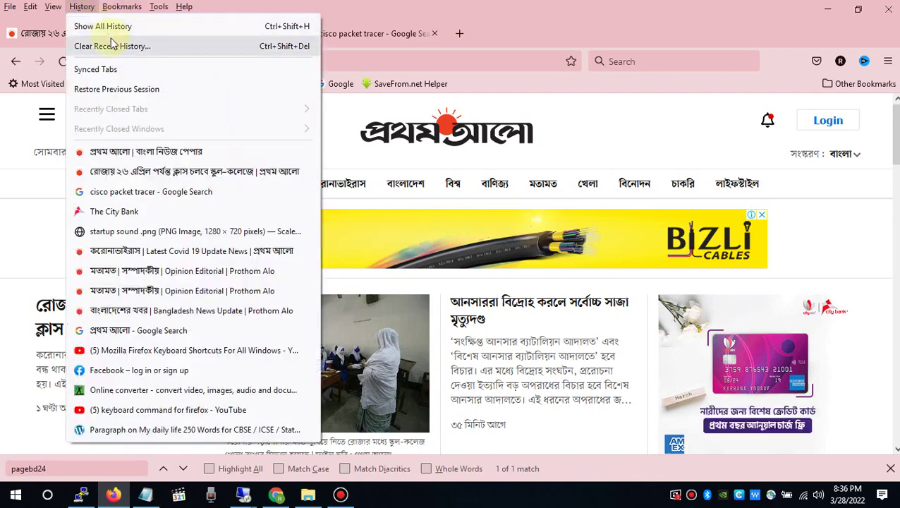
click(523, 30)
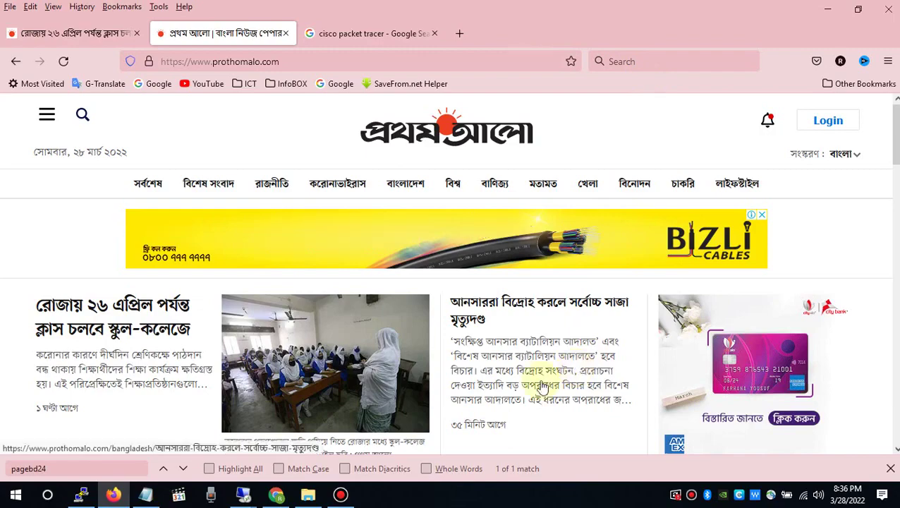
- Clear recent history for the Last two hours time range with Ctrl+Shift+Delete
key(ctrl+shift+Delete)
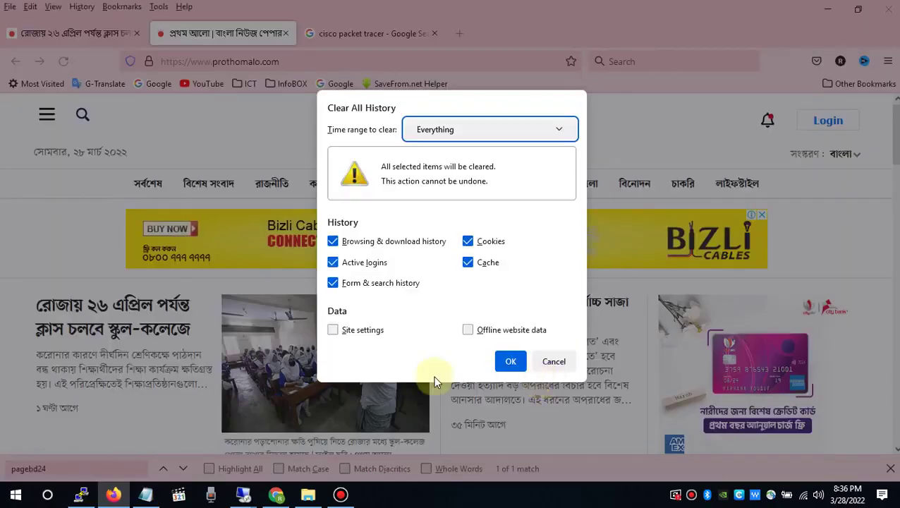
click(546, 135)
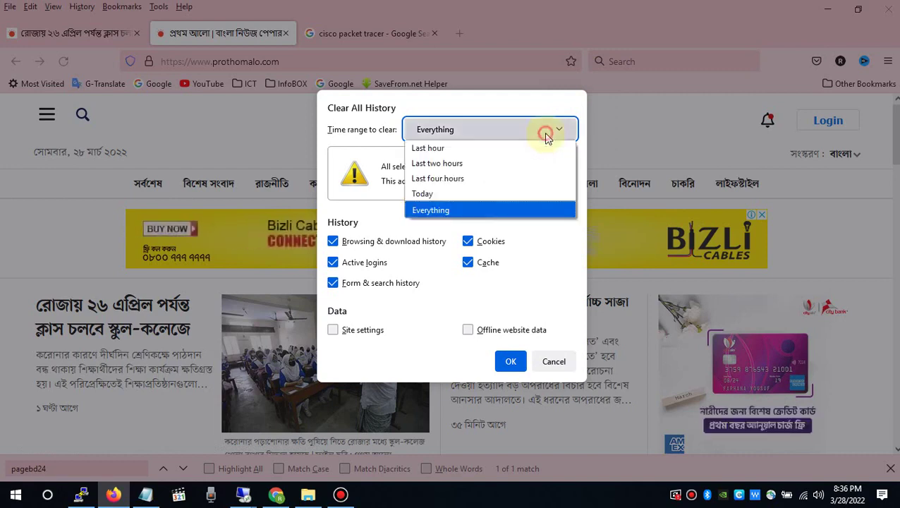
click(472, 167)
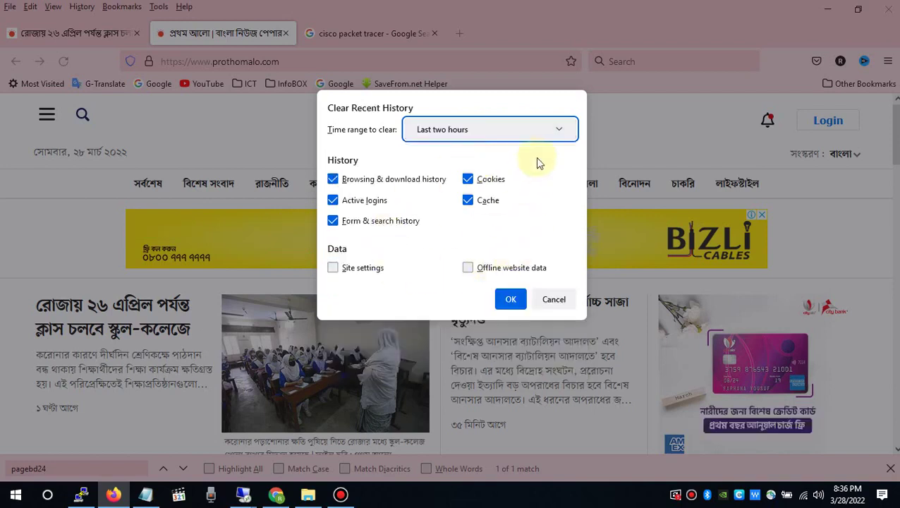
click(509, 301)
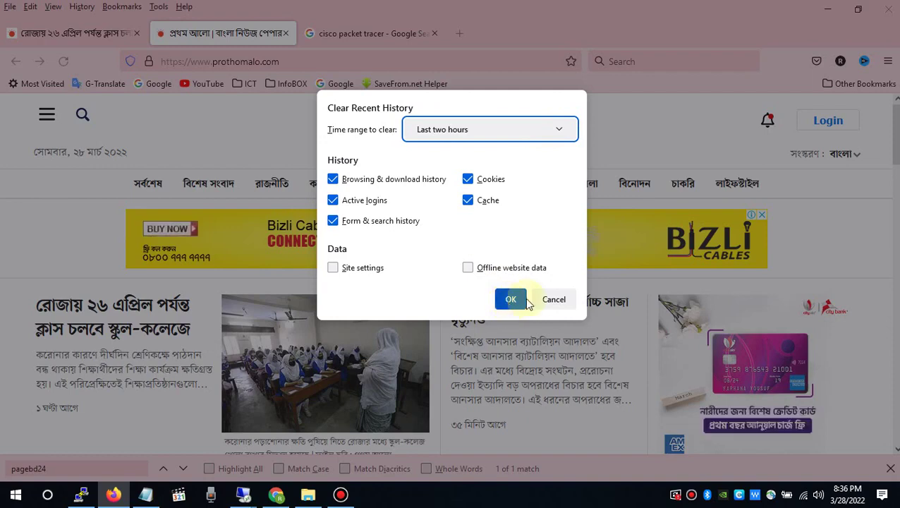
click(538, 300)
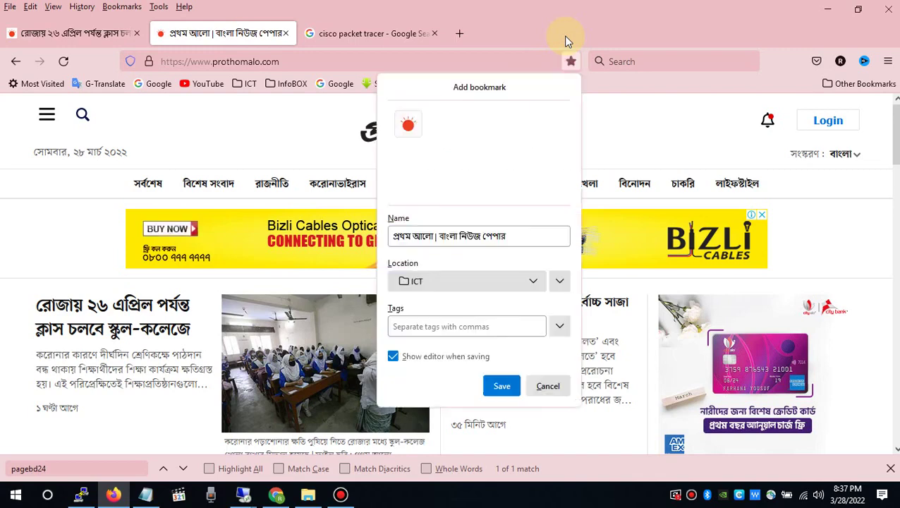
- Save the home page bookmark into ICT, then bookmark the world news page too
click(501, 386)
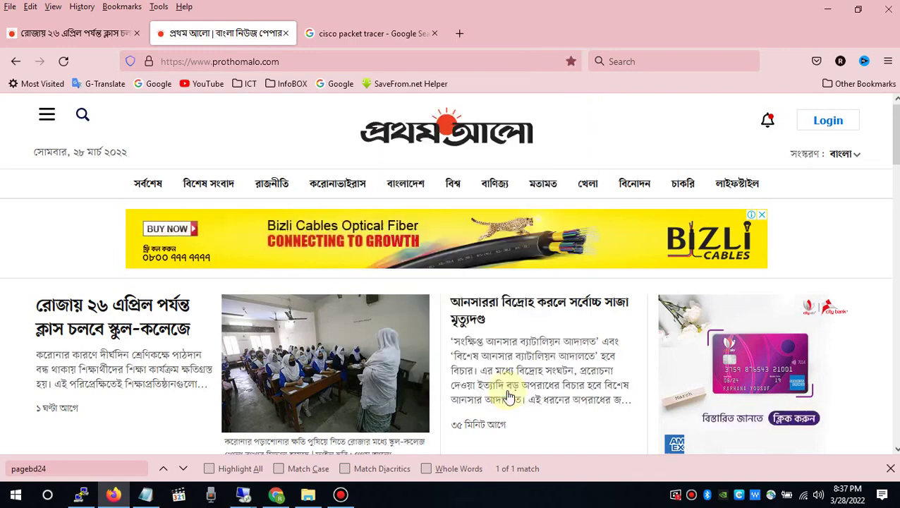
click(834, 155)
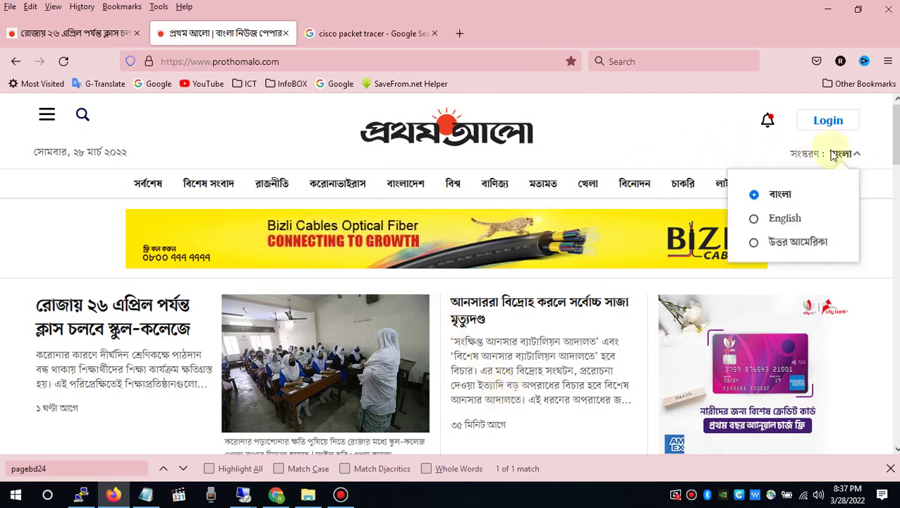
click(859, 83)
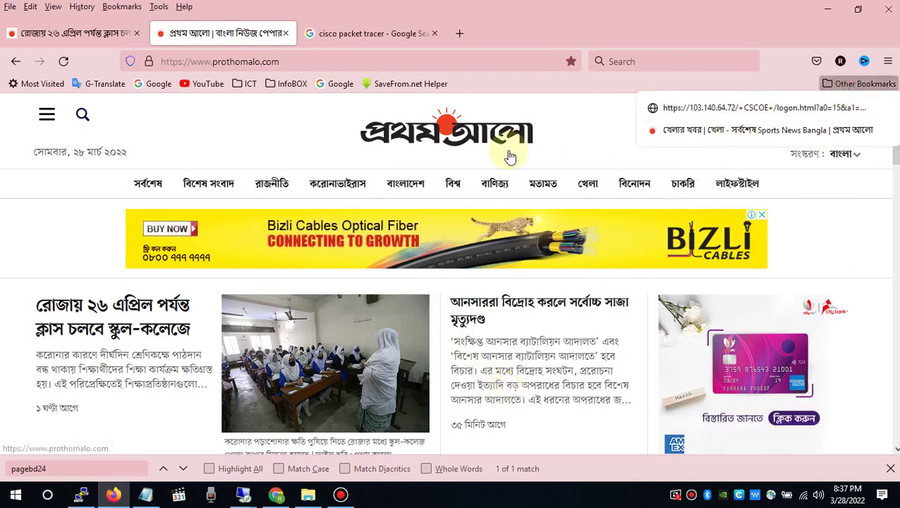
click(454, 185)
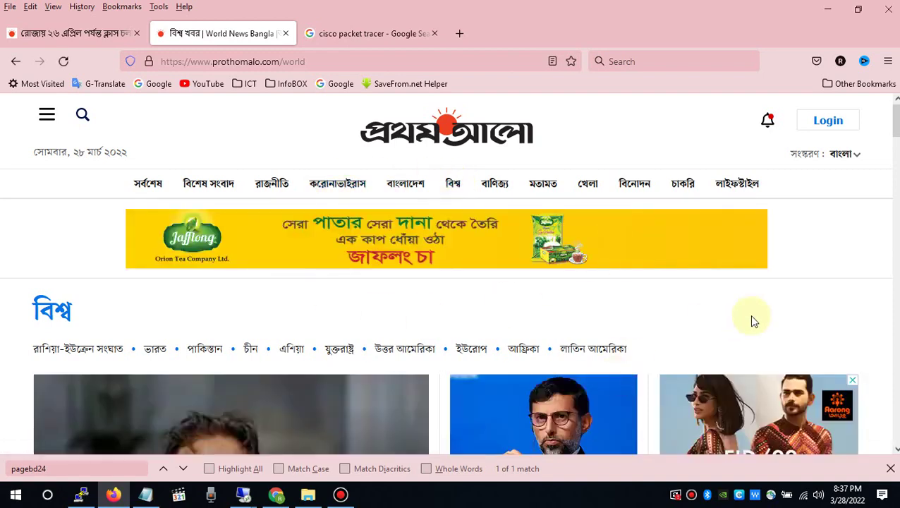
key(ctrl+d)
key(Return)
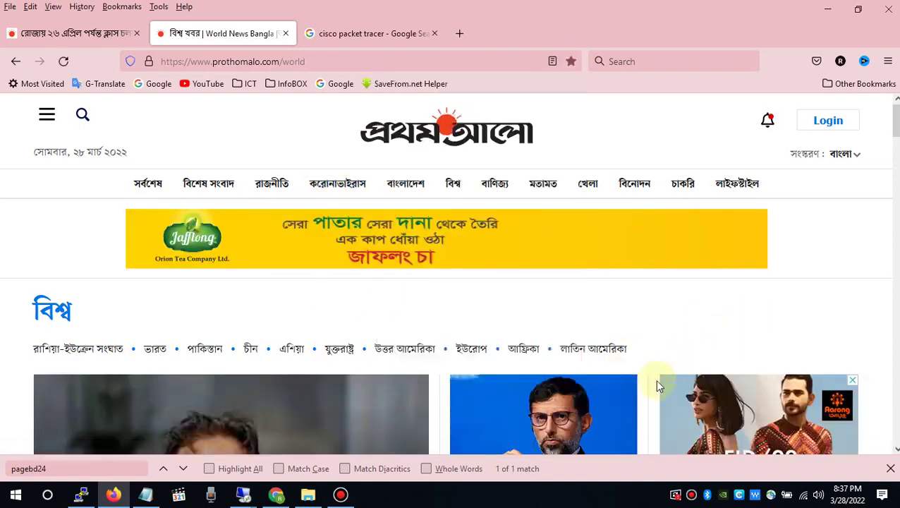
click(866, 84)
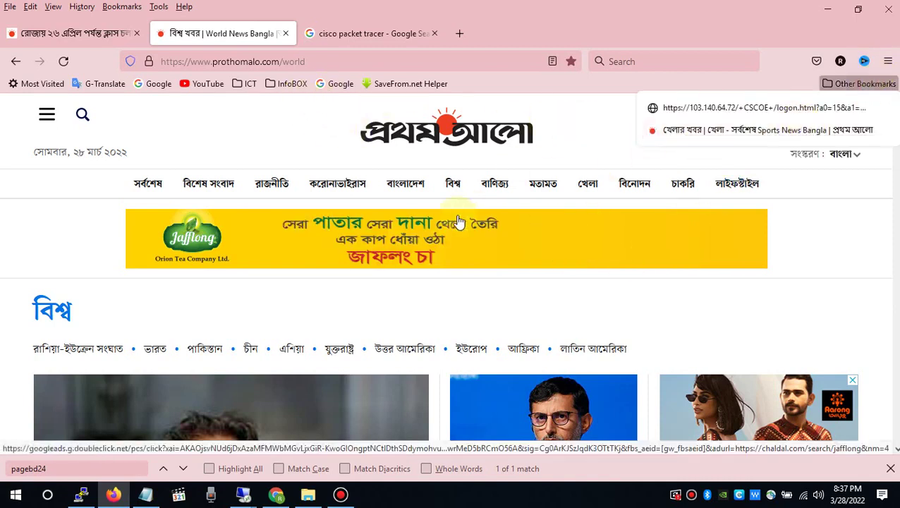
- Bookmark the বাণিজ্য business section page into the ICT folder
click(488, 189)
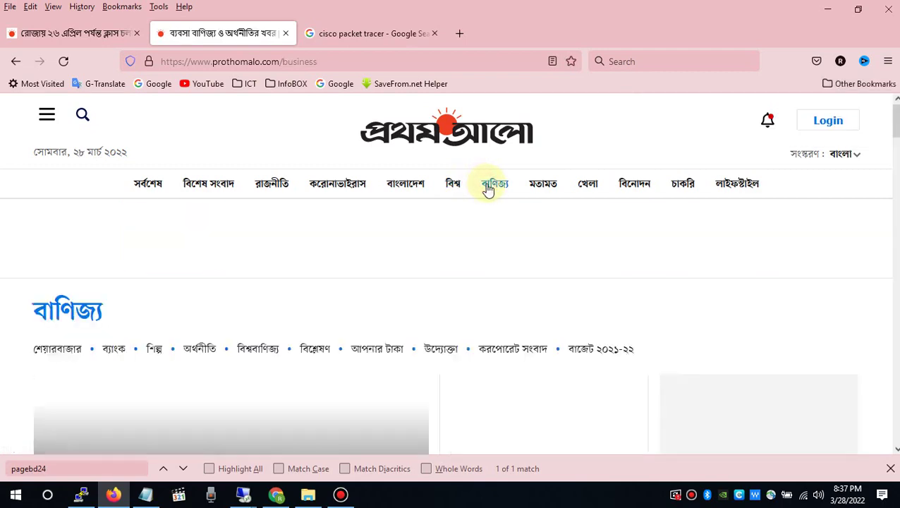
key(ctrl+d)
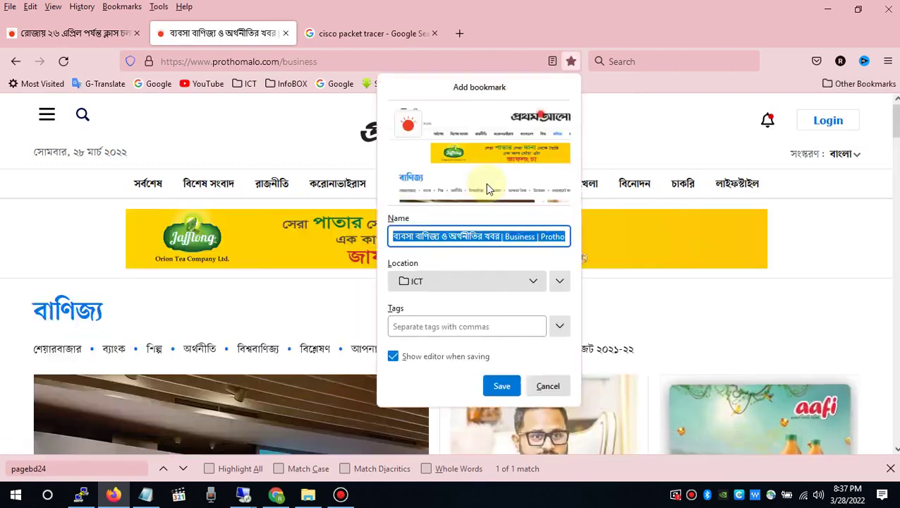
click(533, 283)
click(532, 283)
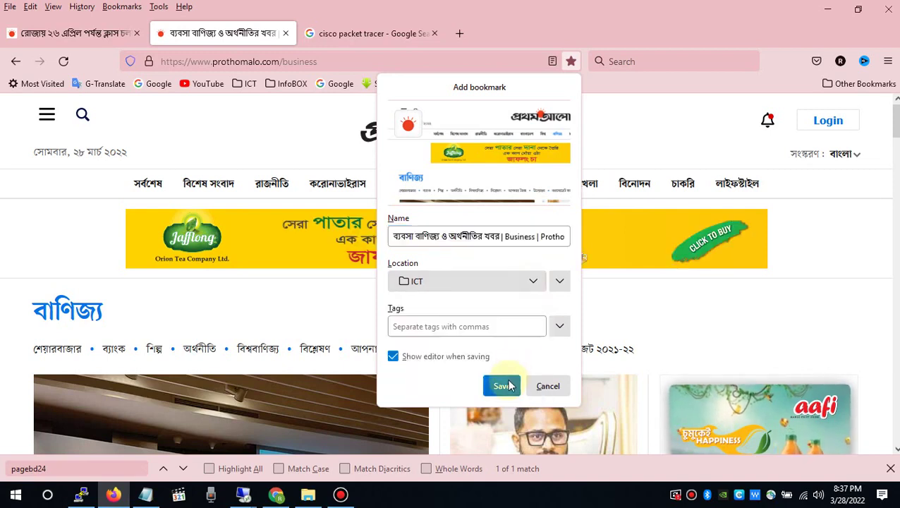
click(502, 386)
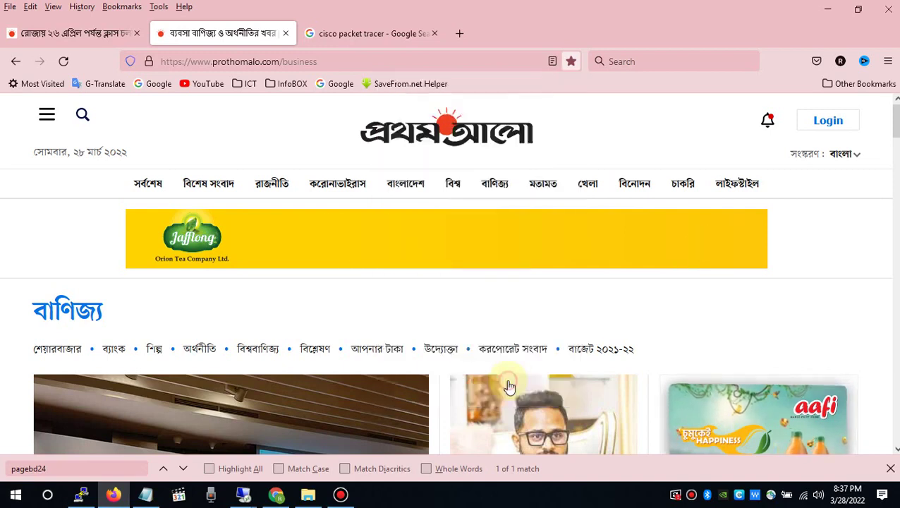
- Check the bookmarks in the ICT toolbar folder, then go to the মতামত opinion section
click(247, 85)
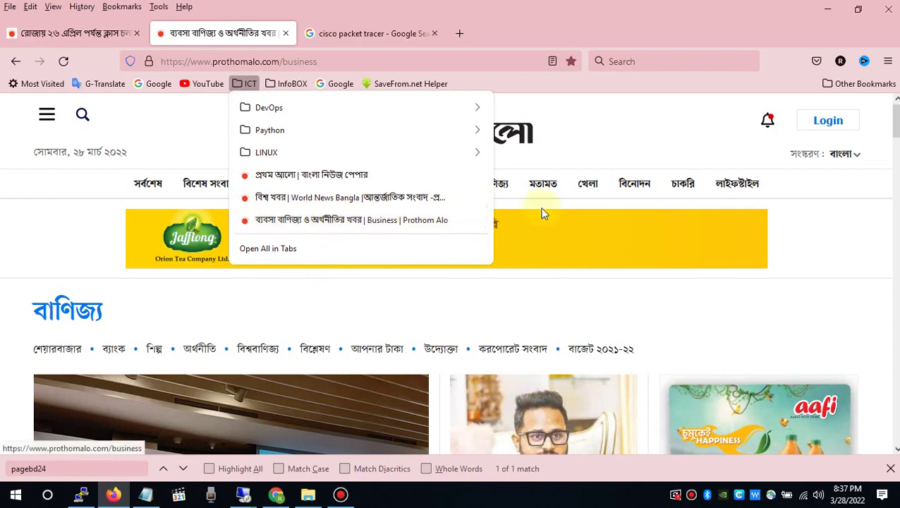
click(523, 296)
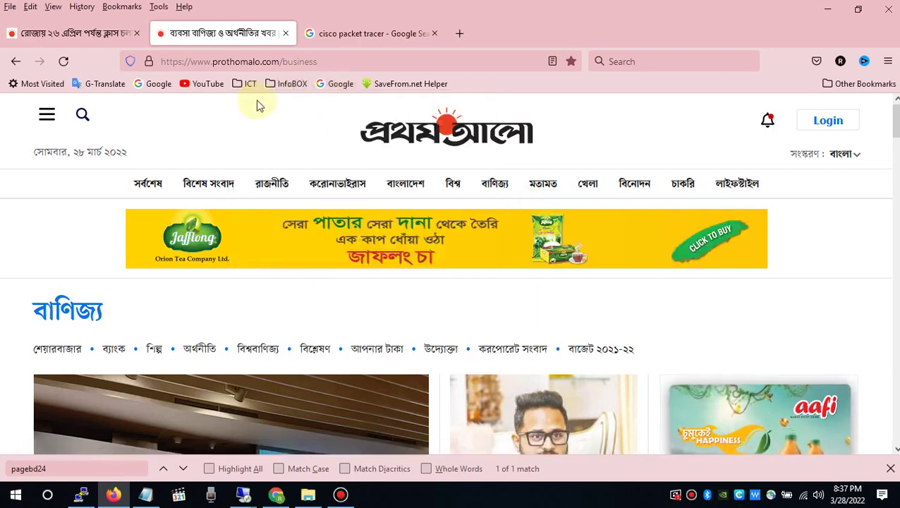
click(556, 196)
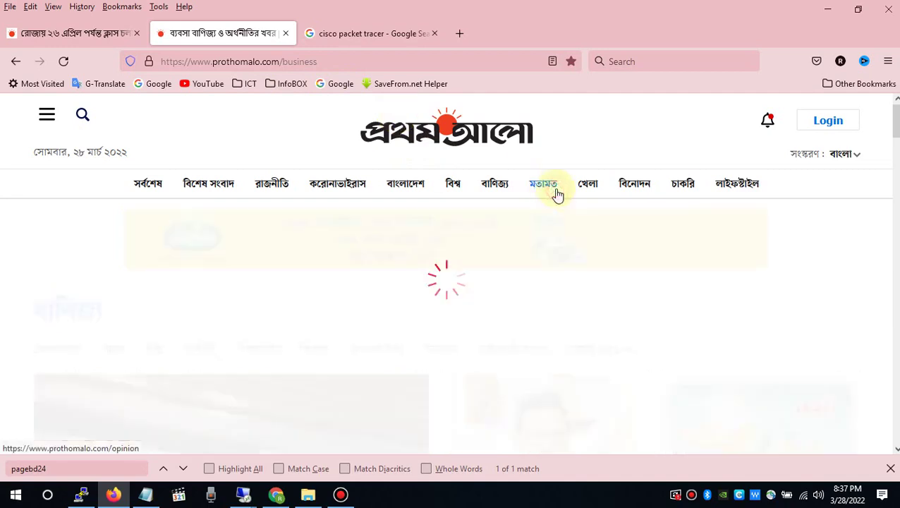
- Bookmark the opinion page into Other Bookmarks and reopen it from that list
key(ctrl+d)
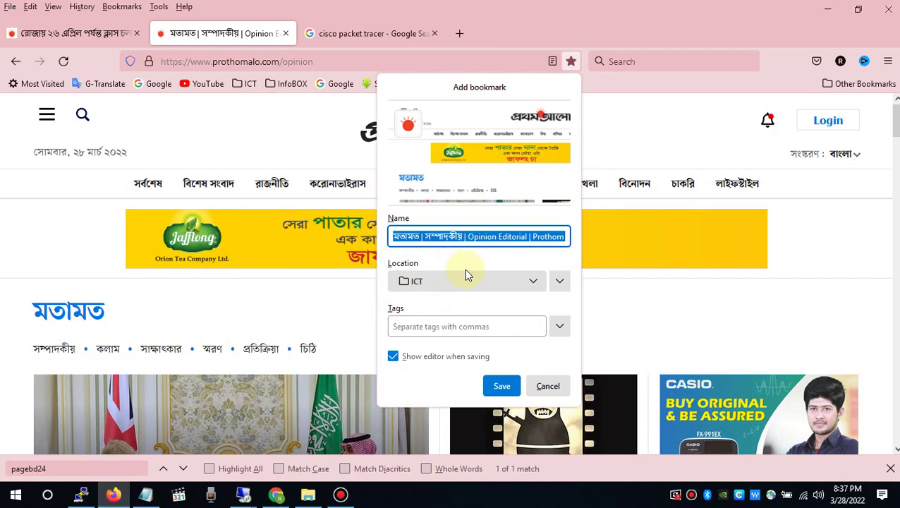
click(532, 285)
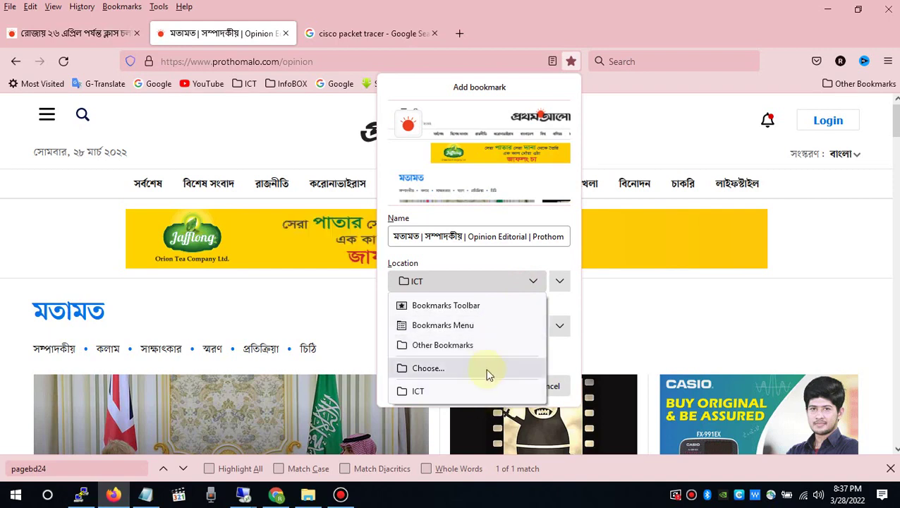
click(478, 348)
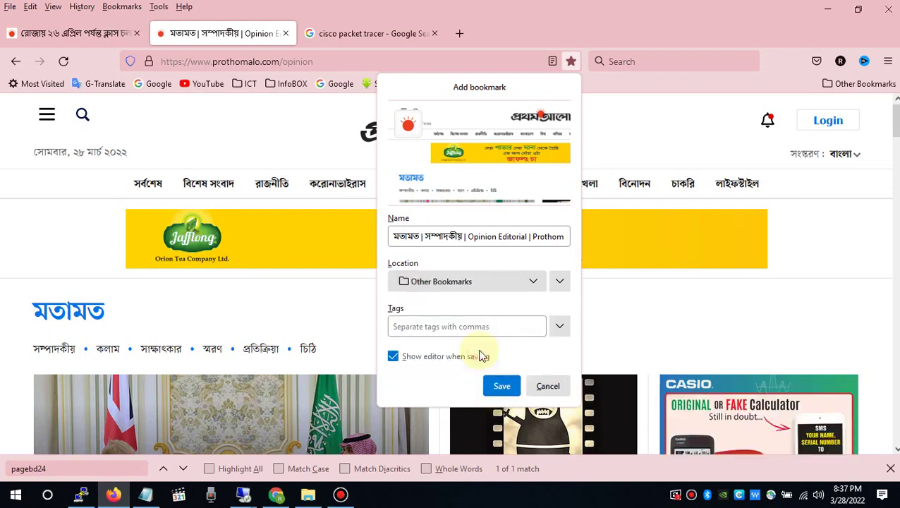
click(499, 387)
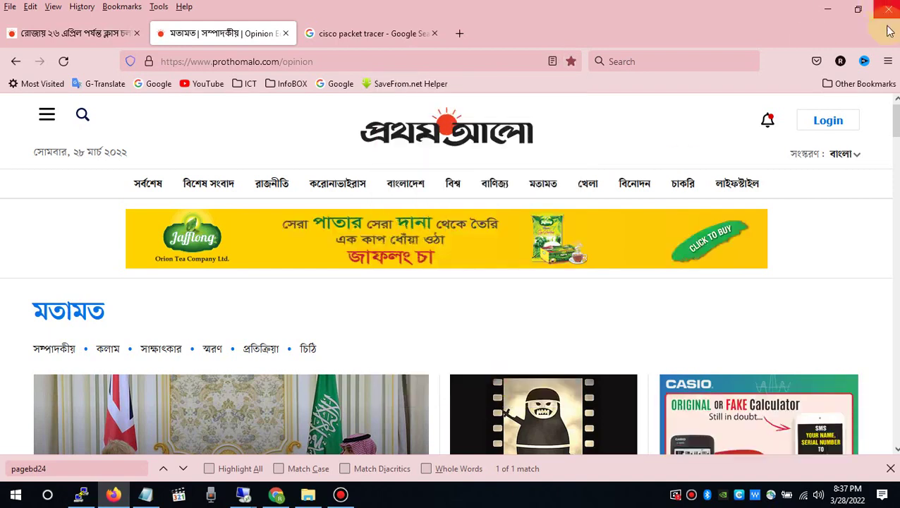
click(858, 83)
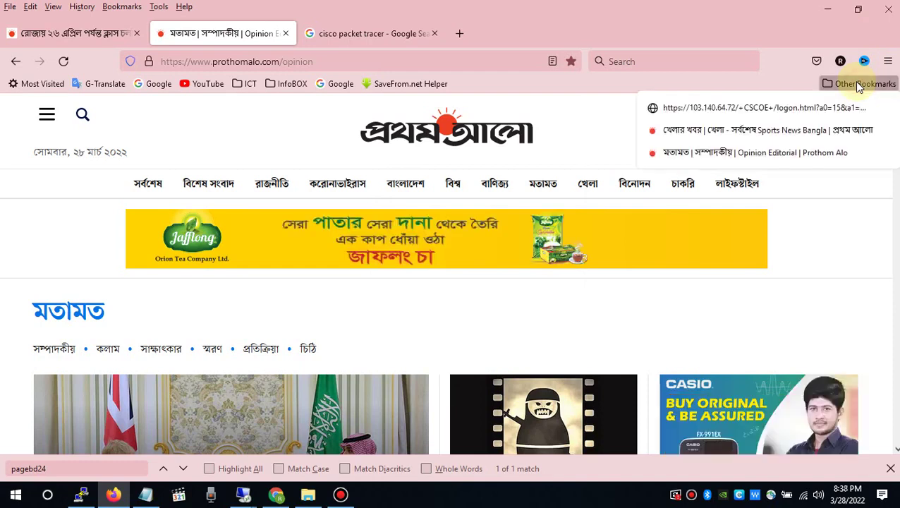
click(768, 155)
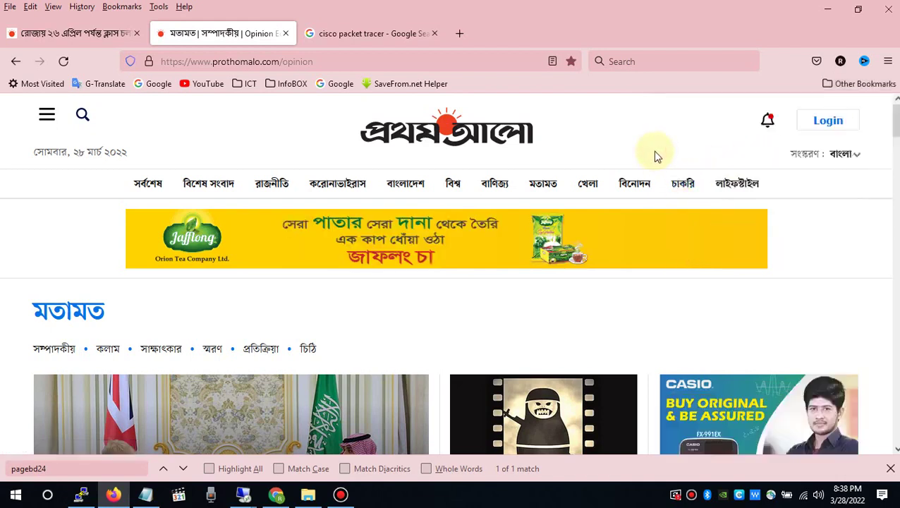
- Bookmark the চাকরি jobs page and confirm it appears in Other Bookmarks
click(679, 181)
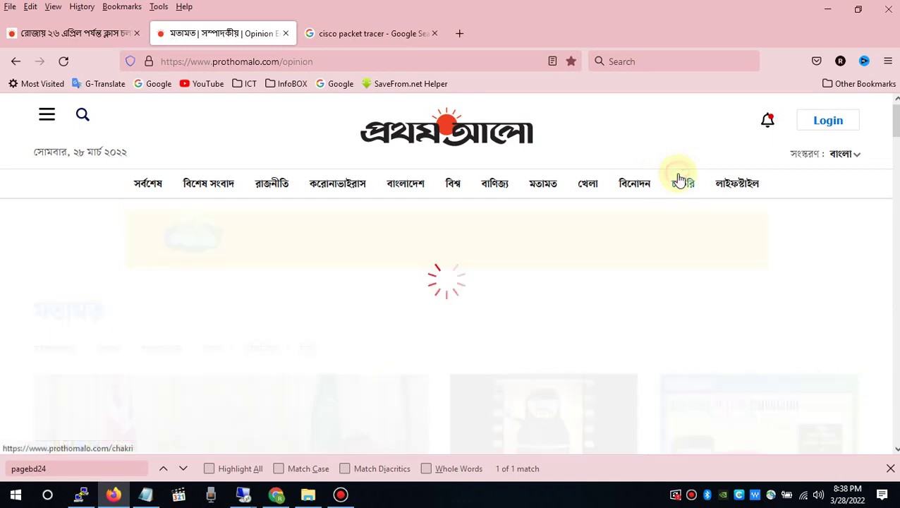
key(ctrl+d)
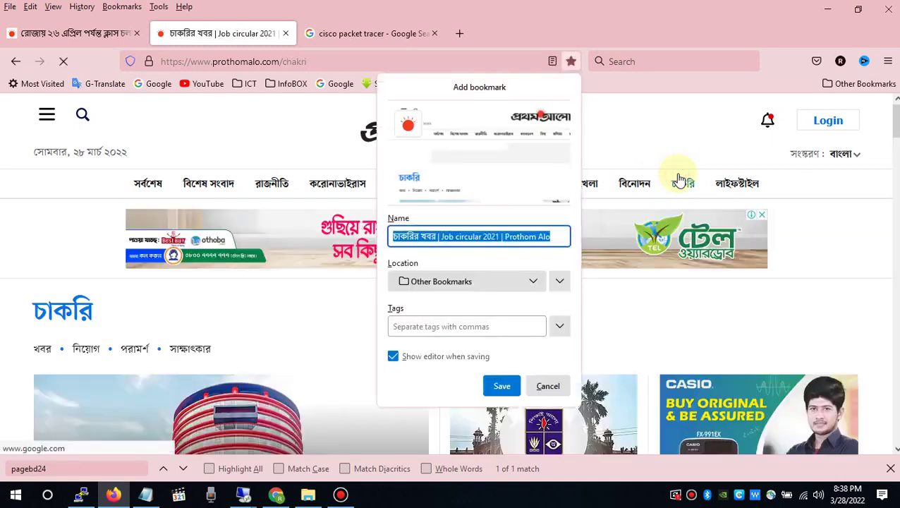
key(Return)
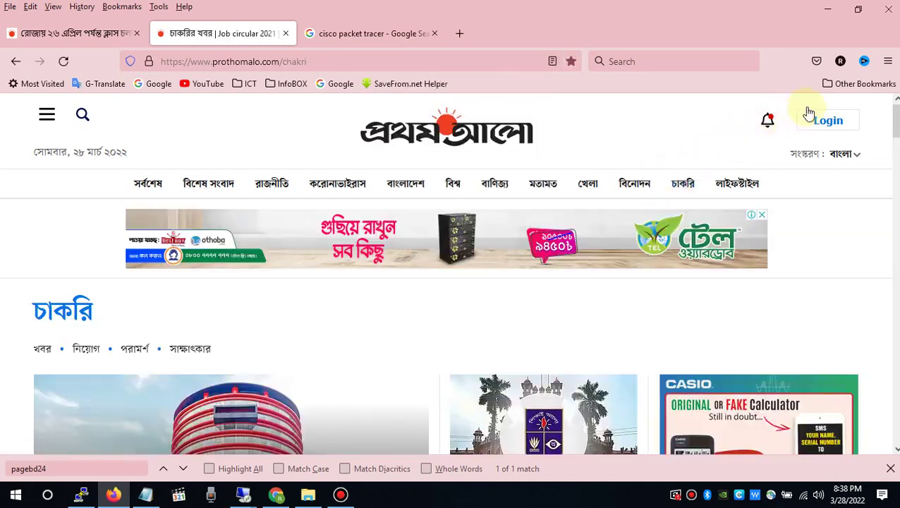
click(832, 83)
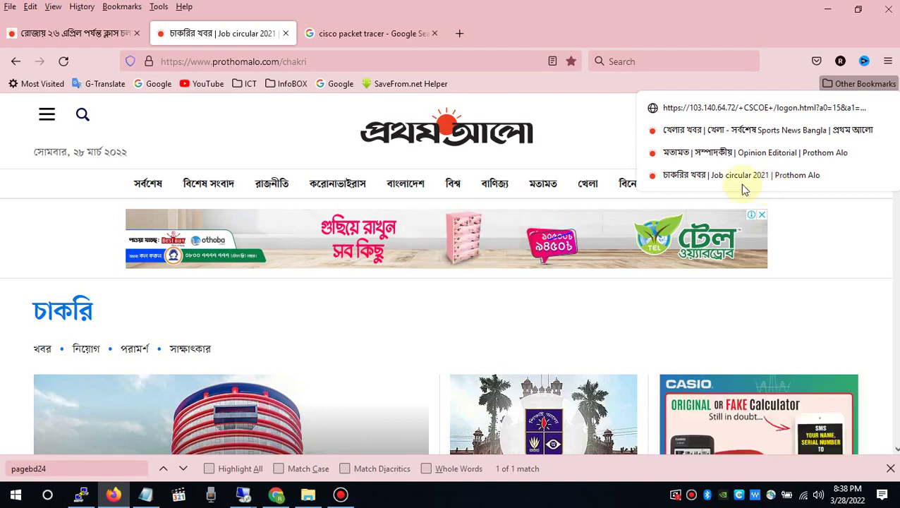
click(832, 290)
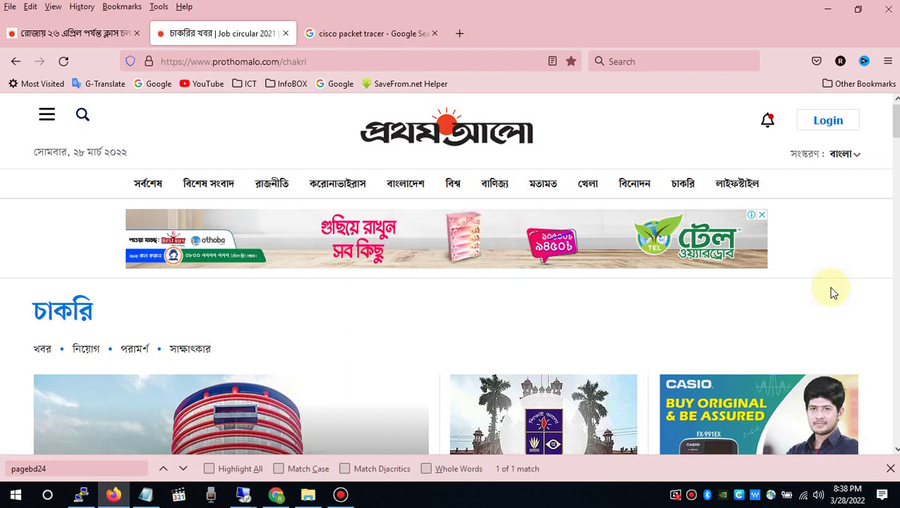
key(ctrl+shift+o)
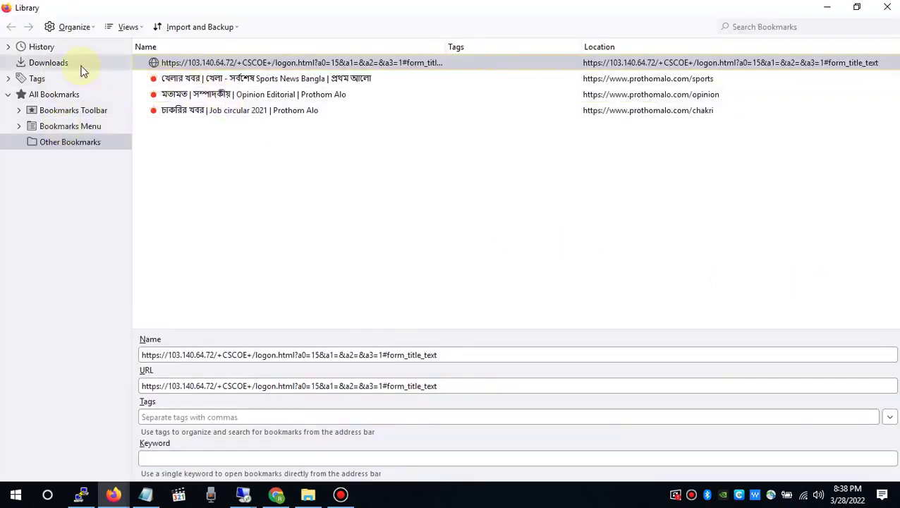
click(65, 96)
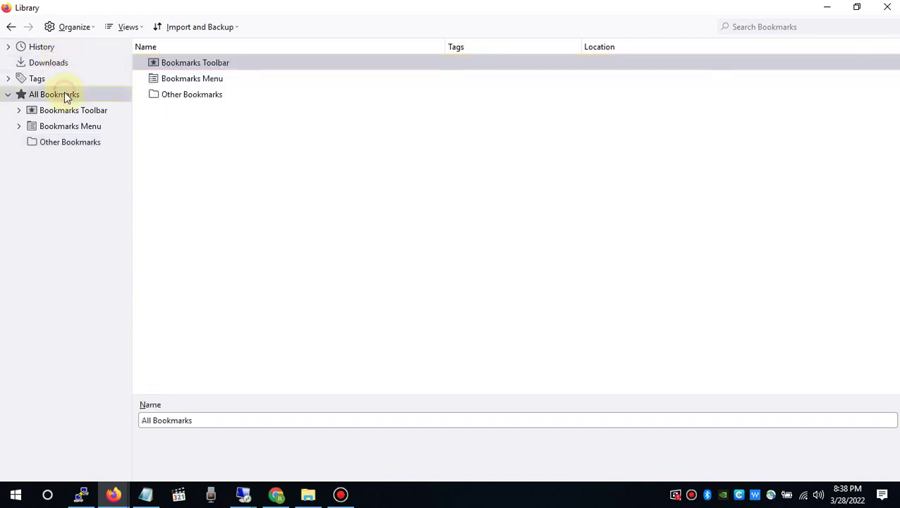
click(67, 111)
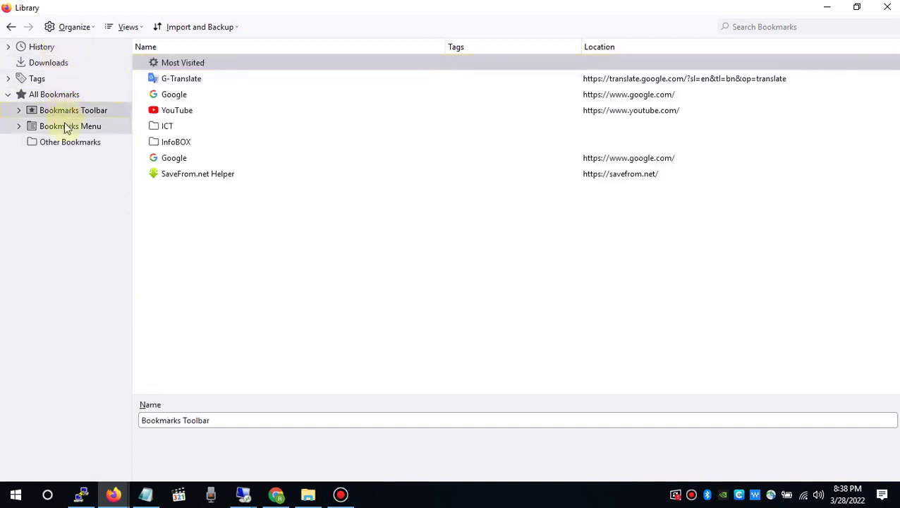
click(66, 127)
click(51, 114)
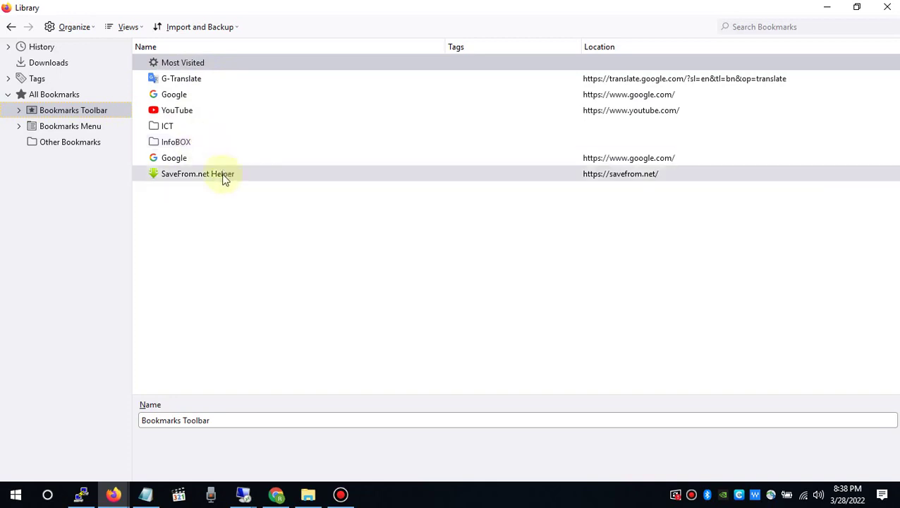
click(886, 9)
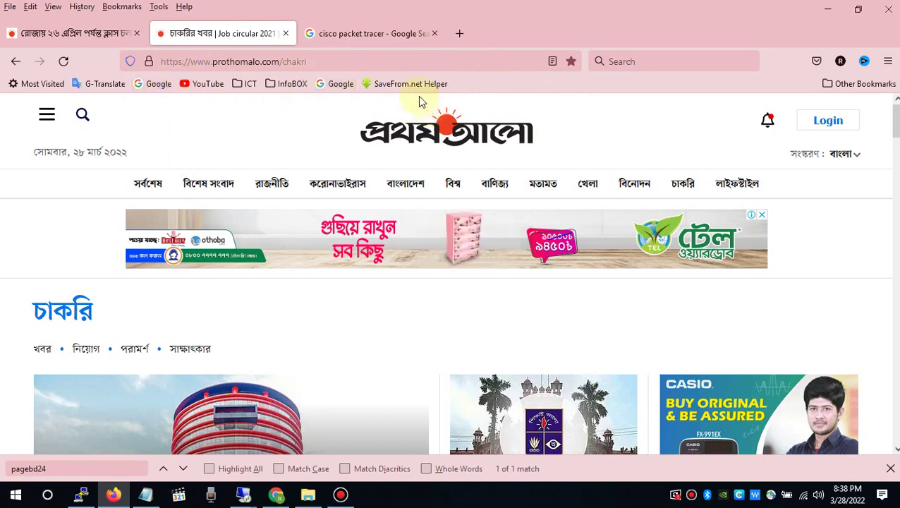
- Open the SaveFrom.net Helper bookmark, then delete it from the bookmarks toolbar
click(401, 84)
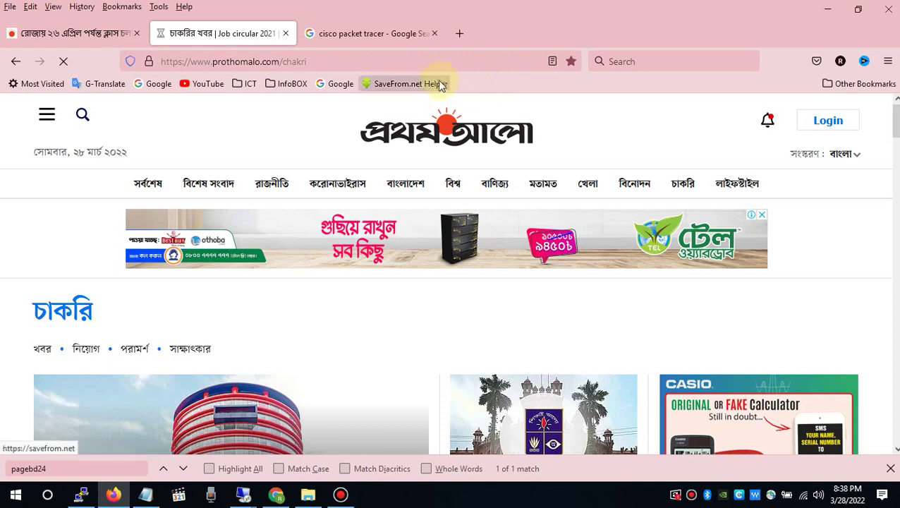
right_click(414, 86)
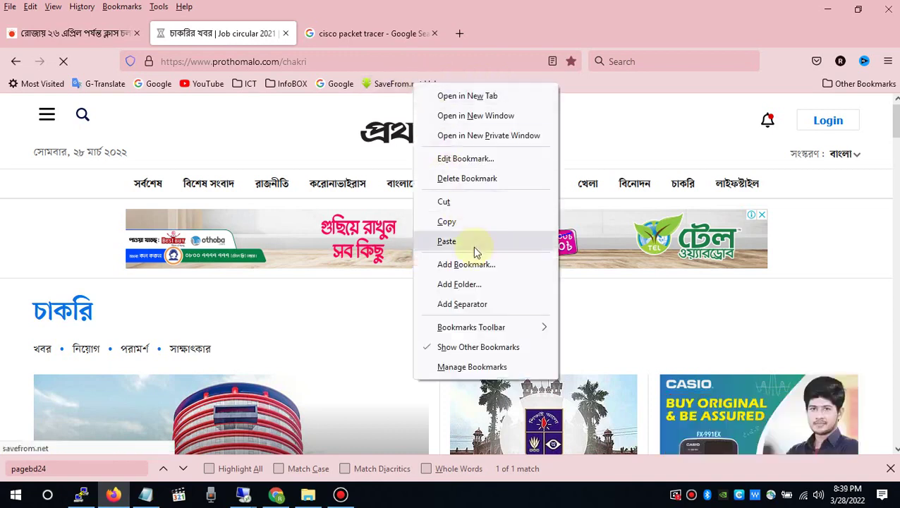
click(488, 181)
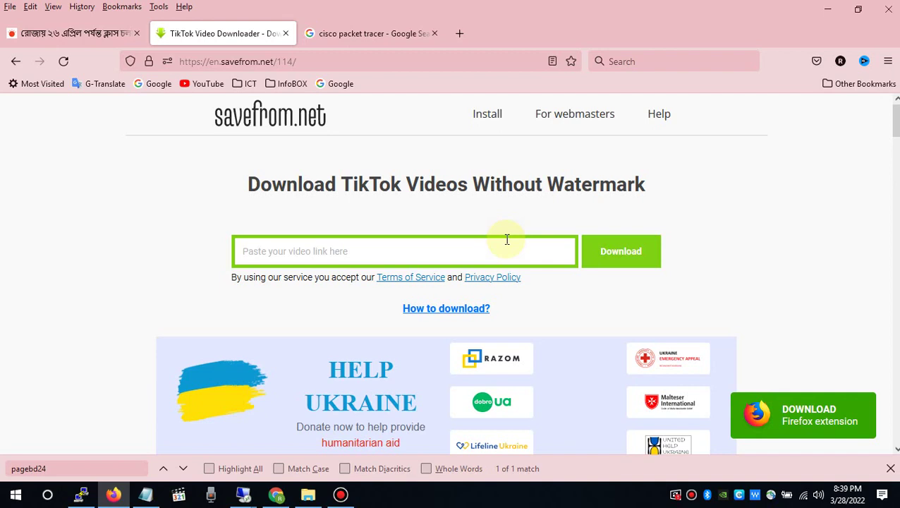
- Show the downloaded startup sound .png in its Pictures folder, then close the folder
key(ctrl+shift+y)
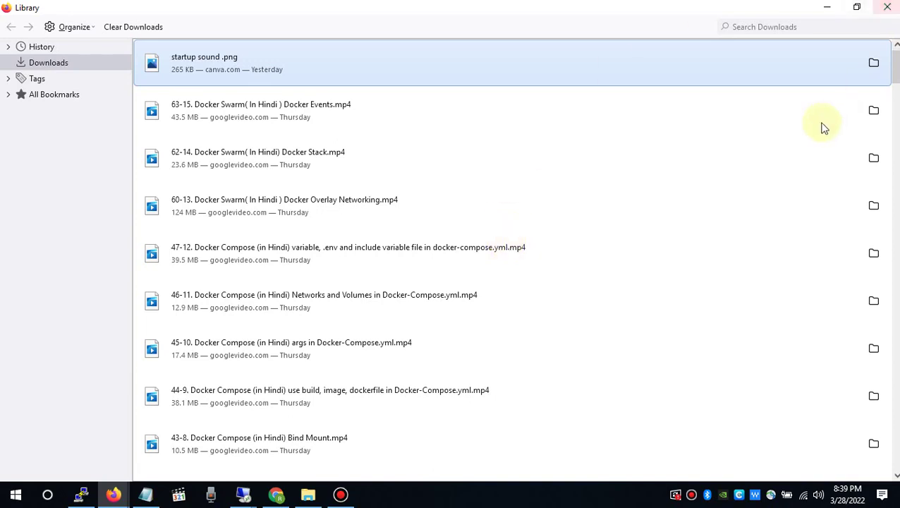
click(873, 62)
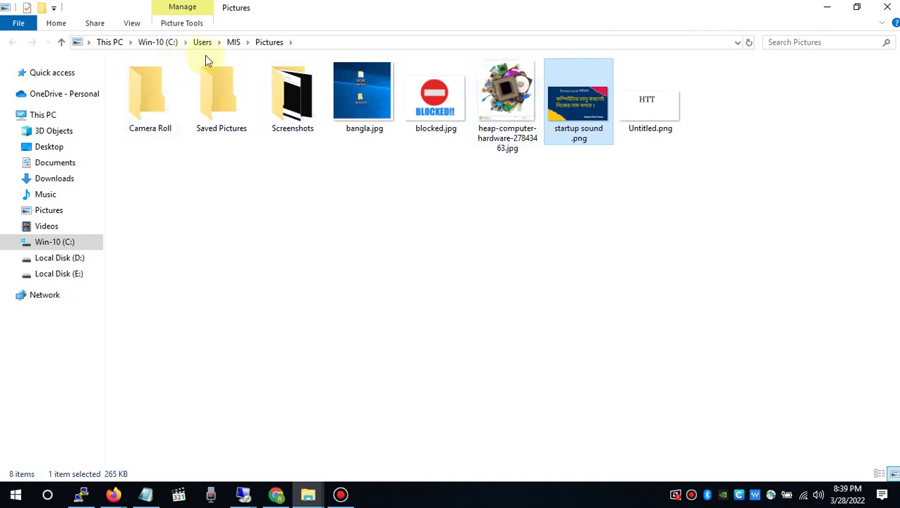
click(554, 217)
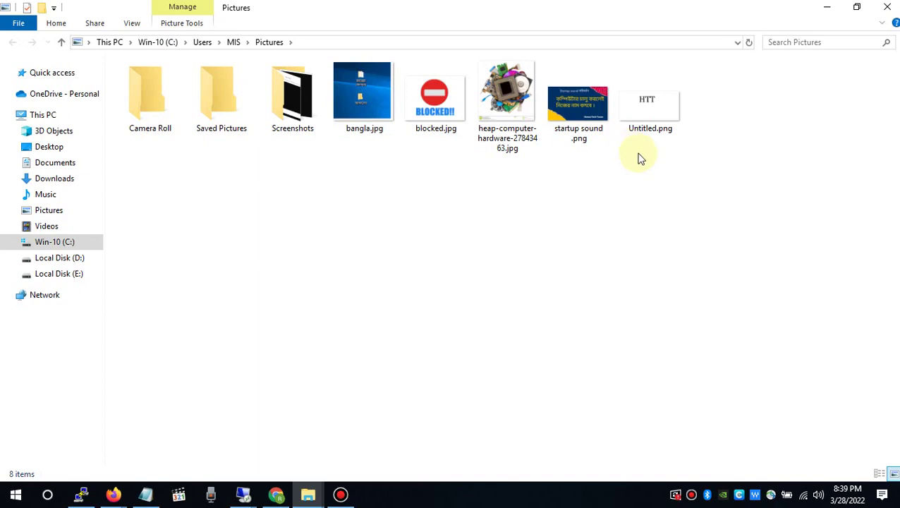
click(887, 8)
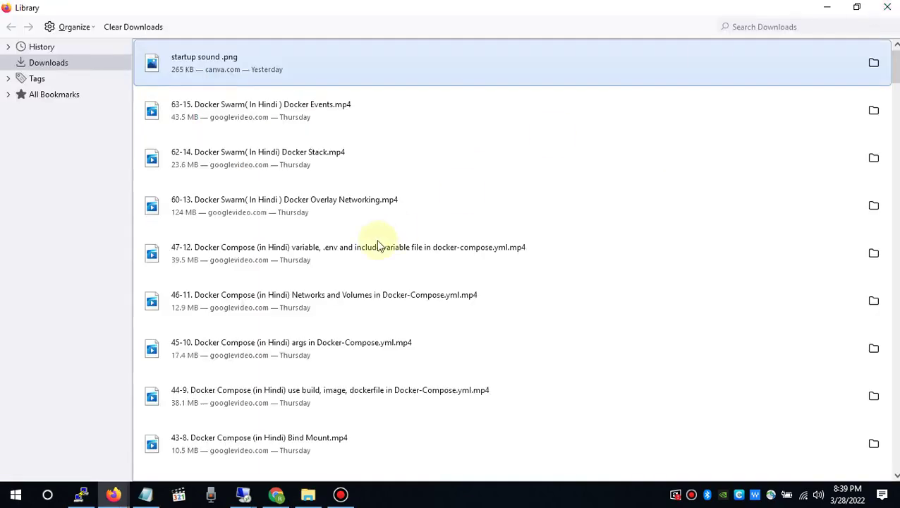
- Close the Downloads library, reopen and close it again, then open the main menu
key(ctrl+w)
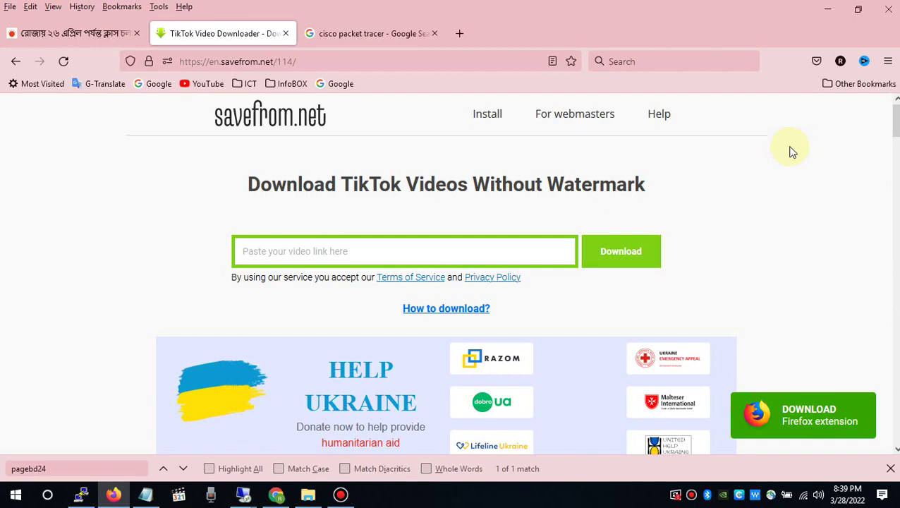
key(ctrl+shift+y)
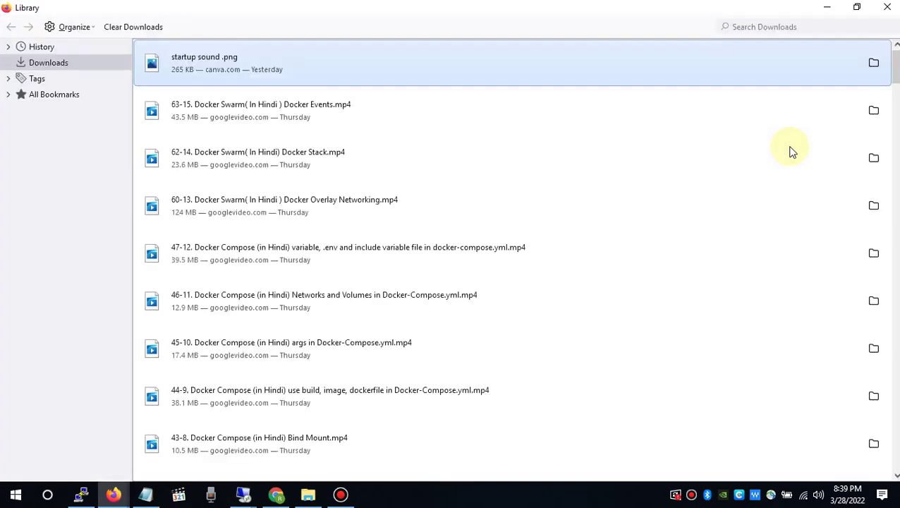
key(alt+space)
key(c)
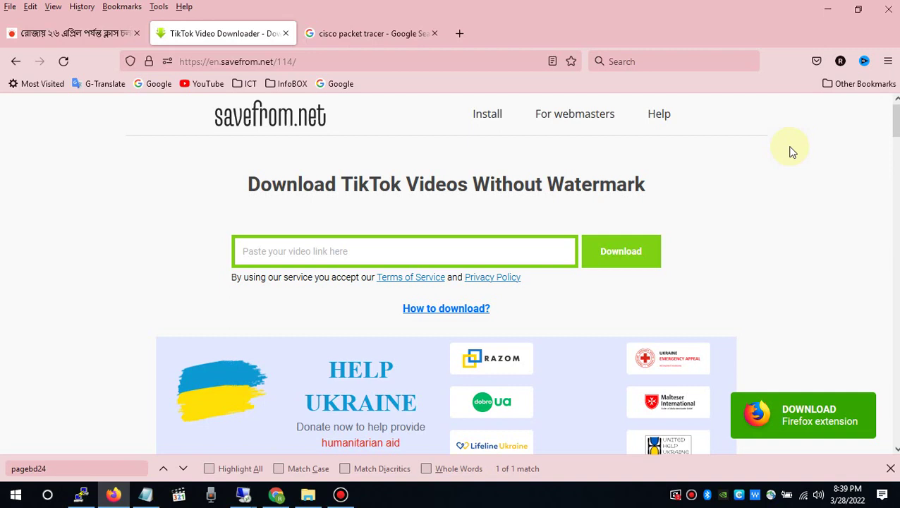
click(888, 61)
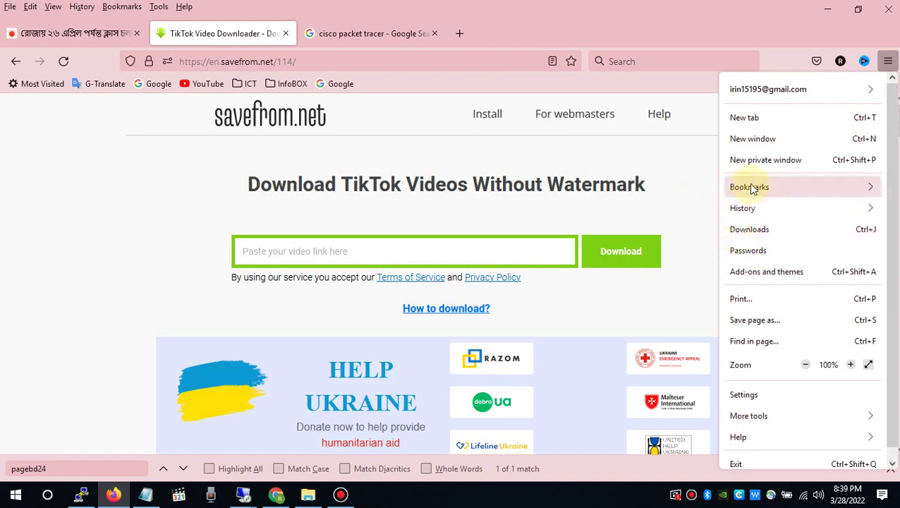
- Dismiss the main menu, open the Add-ons Manager with Ctrl+Shift+A, and scroll its extensions list
click(717, 14)
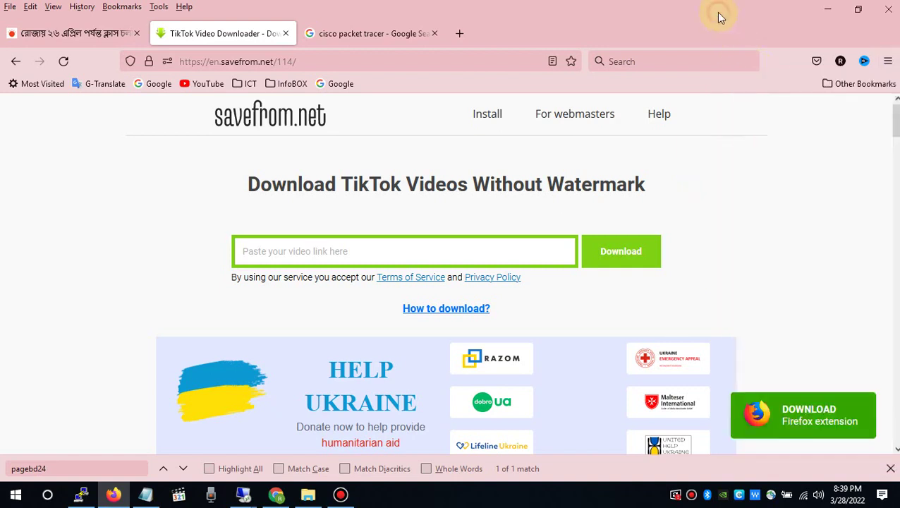
key(ctrl+shift+a)
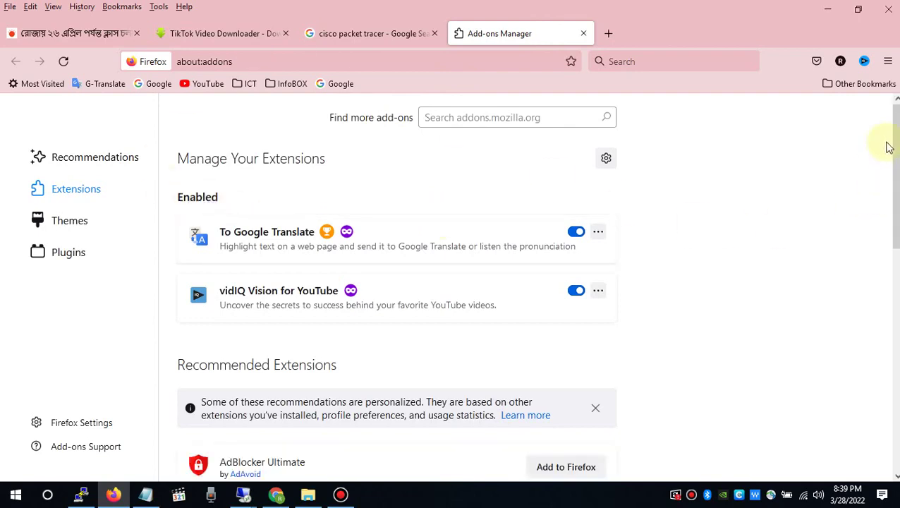
scroll(888, 177, down, 3)
mouse_move(896, 199)
mouse_down()
mouse_move(890, 230)
mouse_move(881, 226)
mouse_up()
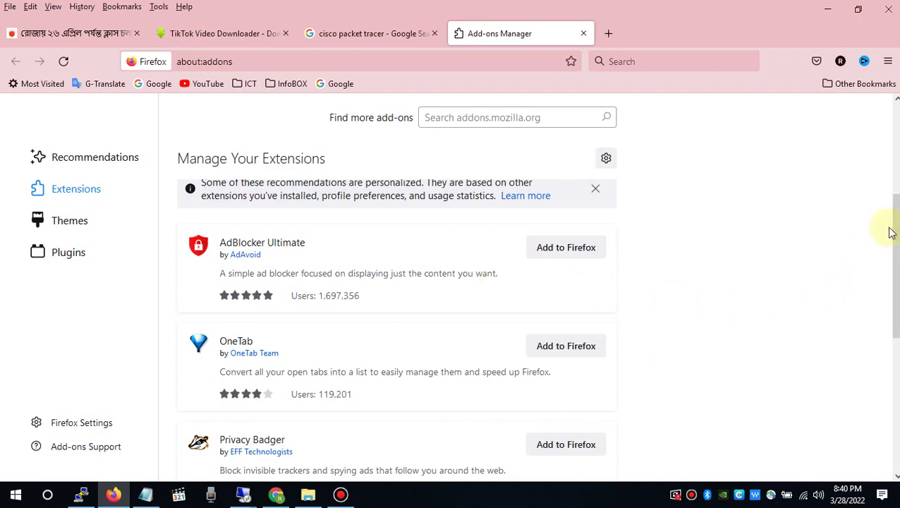
mouse_move(894, 240)
mouse_down()
mouse_move(894, 347)
mouse_move(892, 141)
mouse_up()
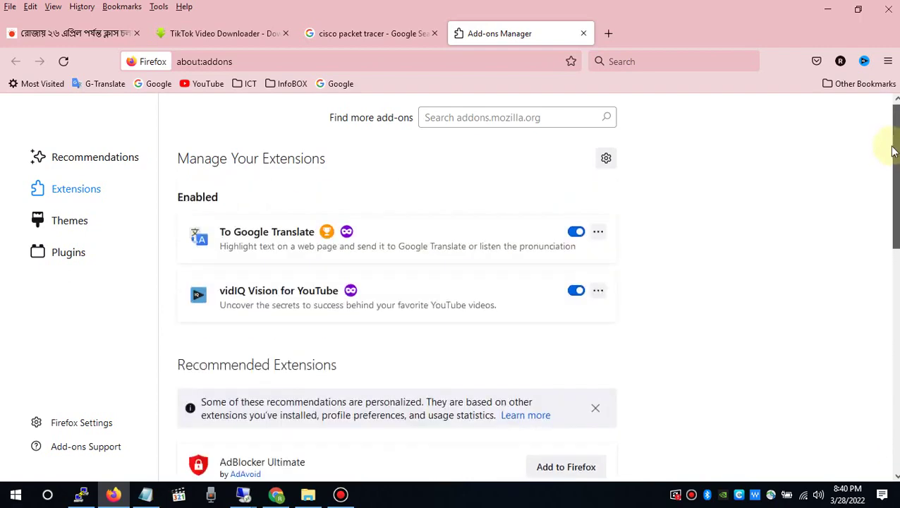
- Browse the installed Themes and Plugins, return to Extensions, then close the Add-ons Manager tab
click(73, 220)
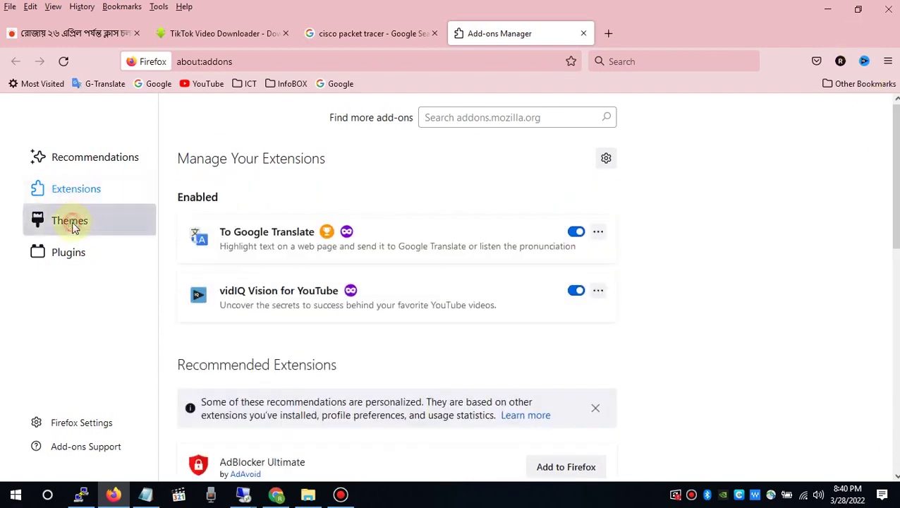
click(76, 267)
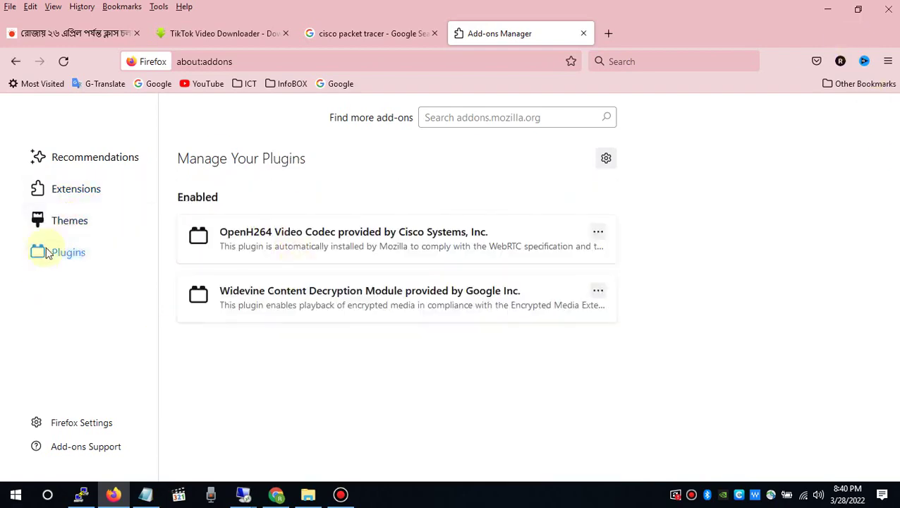
click(82, 230)
click(86, 194)
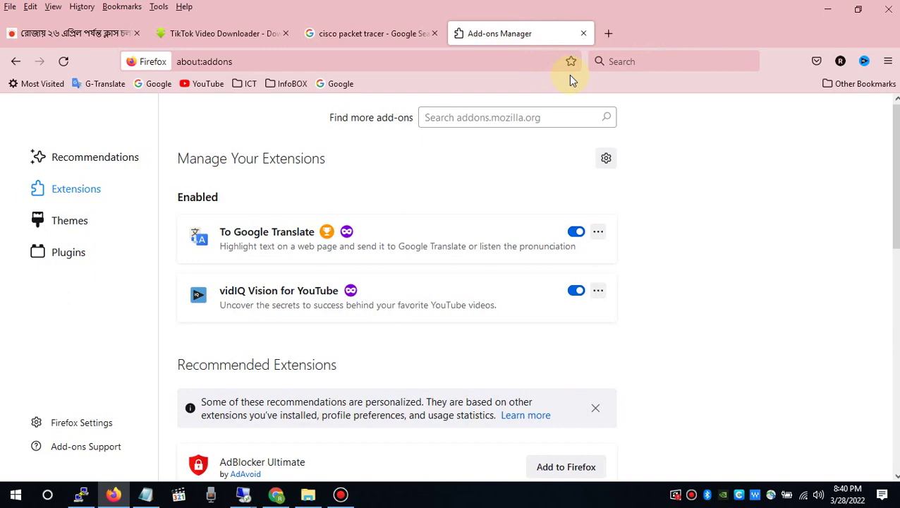
key(ctrl+w)
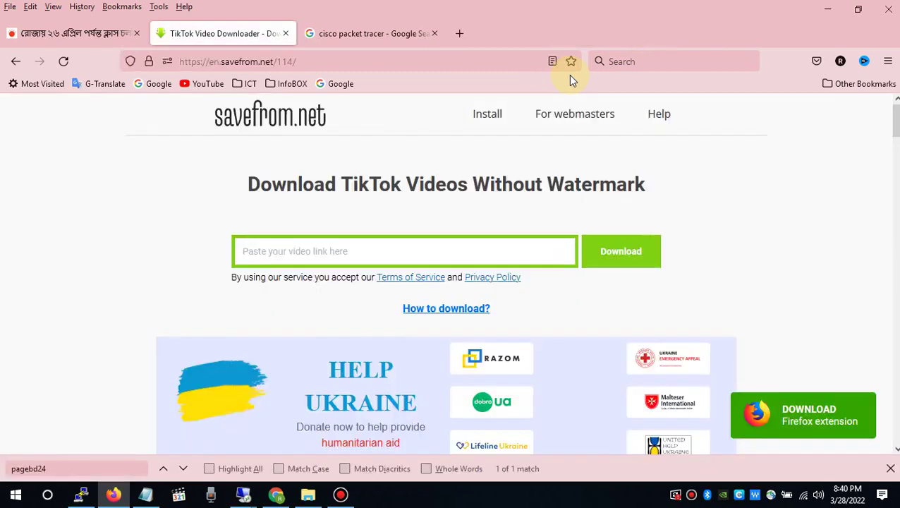
- Switch to the cisco packet tracer Google tab, then open and close a blank new tab
click(394, 36)
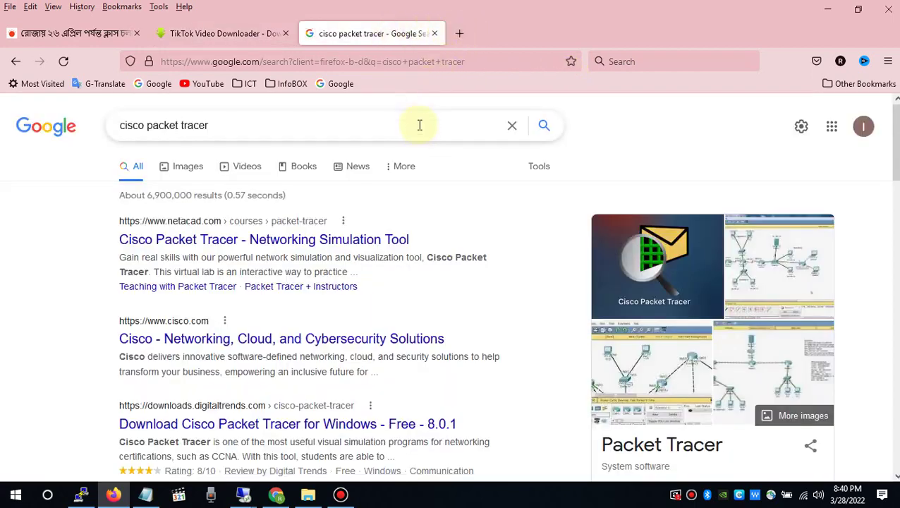
key(ctrl+t)
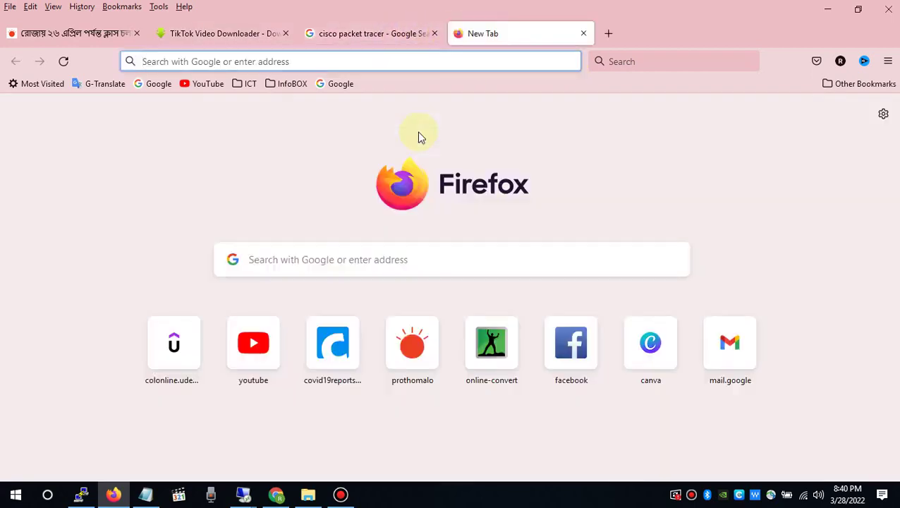
key(ctrl+w)
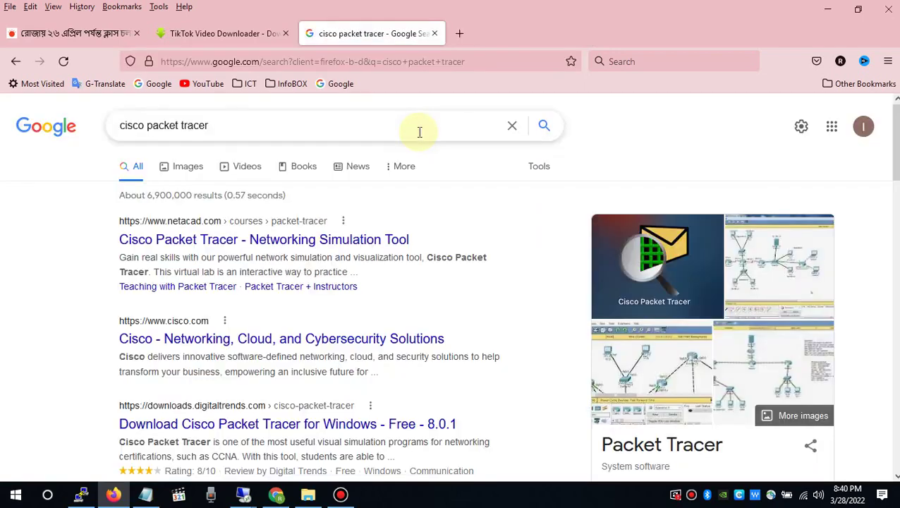
- Close the cisco packet tracer tab, reopen it from the tab bar, and focus its search box
key(ctrl+w)
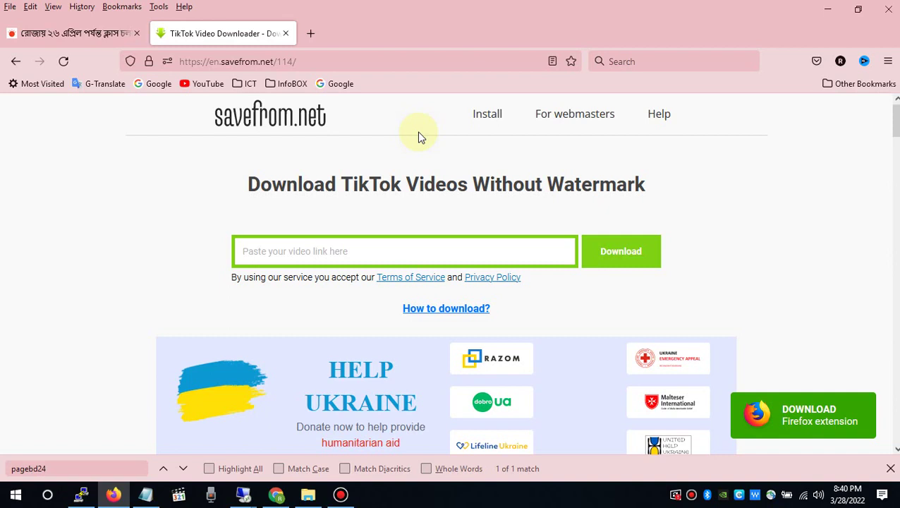
middle_click(495, 31)
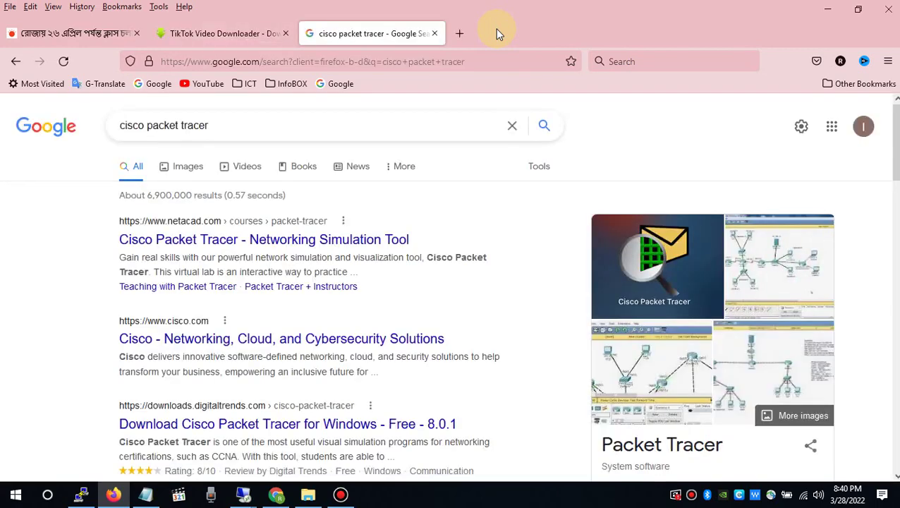
click(354, 124)
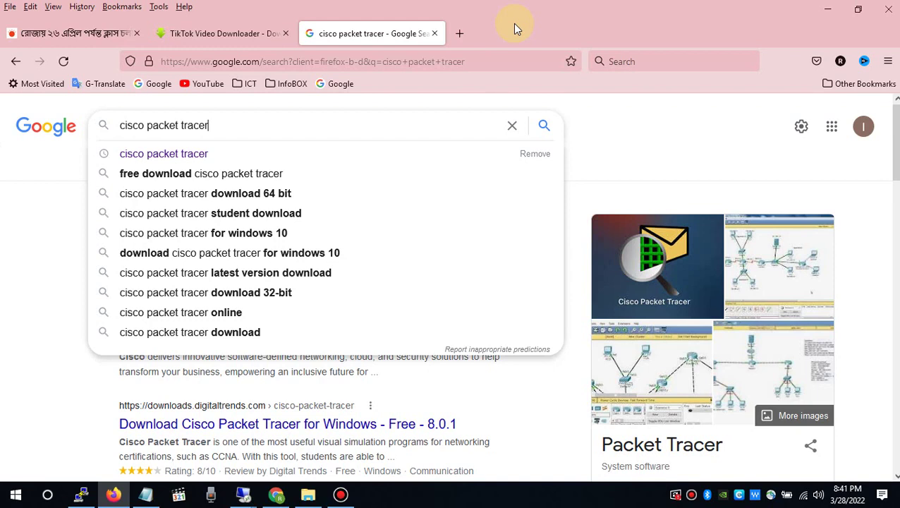
- Load prothomalo.com in the first tab and show its Page Info window with Ctrl+I
key(ctrl+Tab)
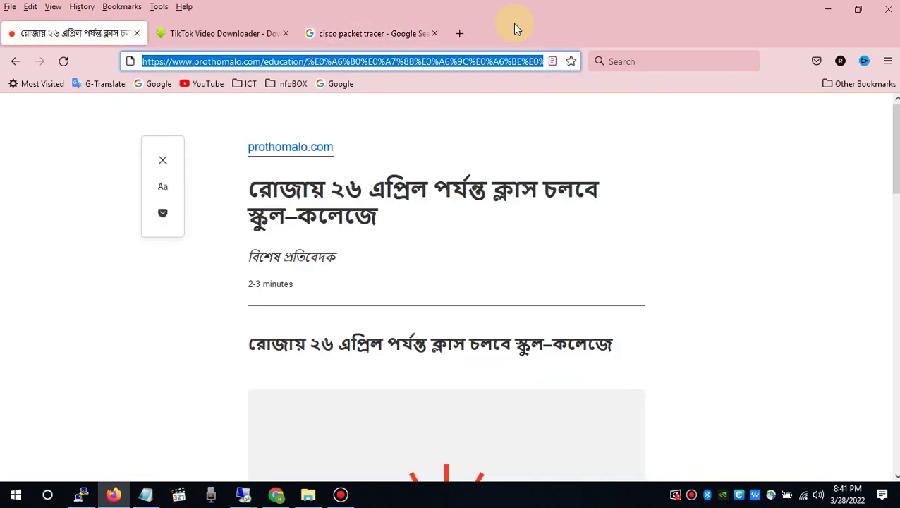
text(p)
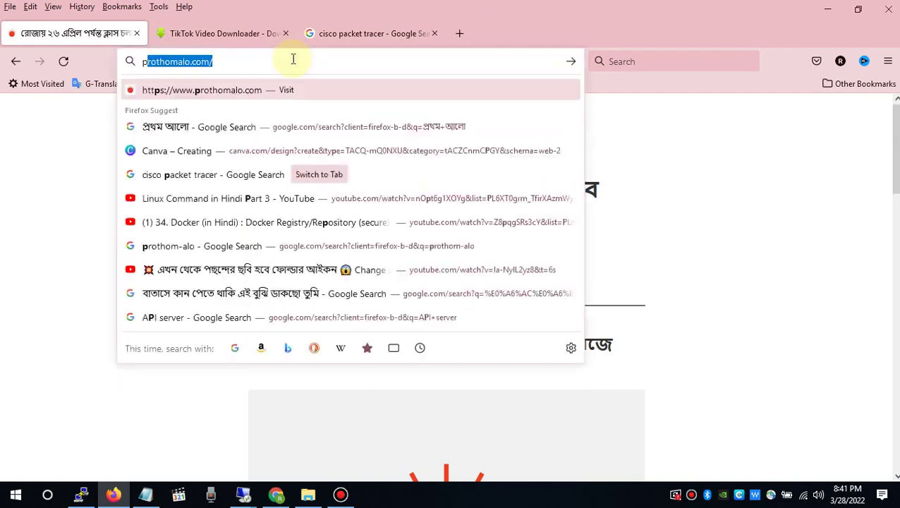
text(rothomalo.com/)
key(Return)
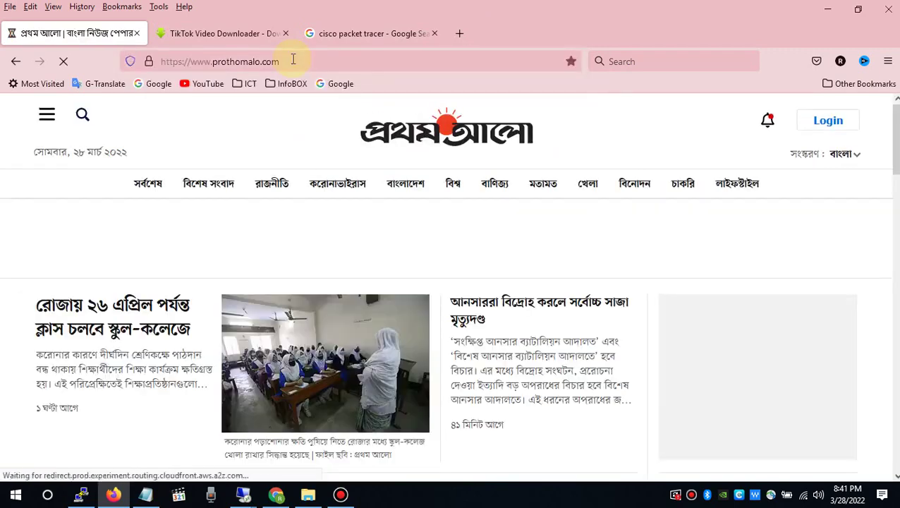
key(ctrl+i)
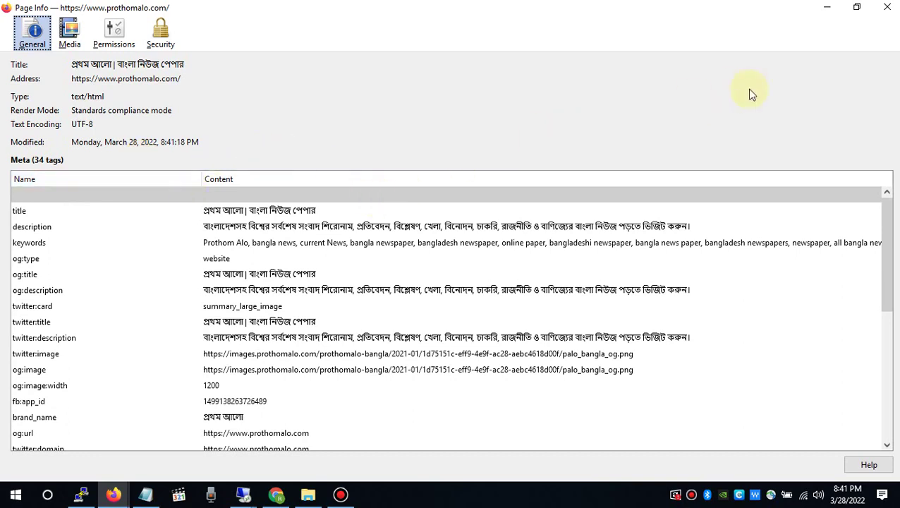
- Close the Page Info window using its Alt+Space window menu's Close command
key(alt+space)
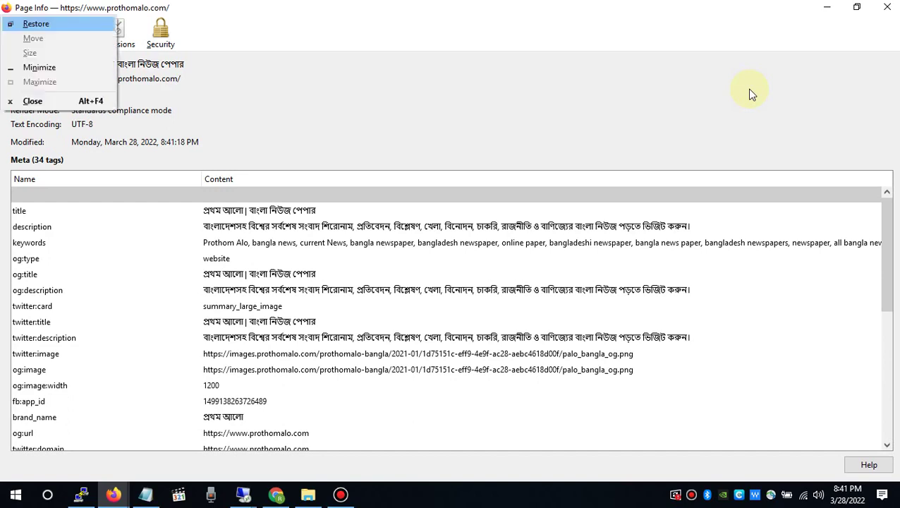
key(c)
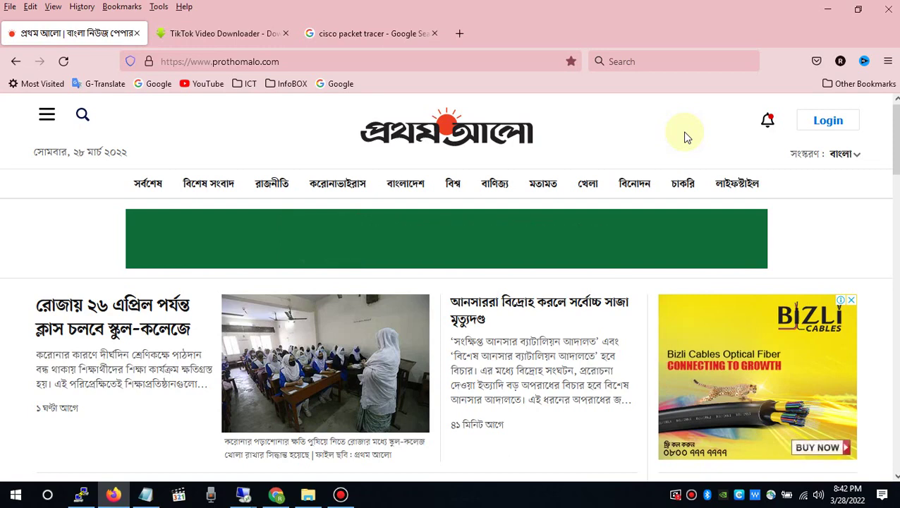
key(ctrl+t)
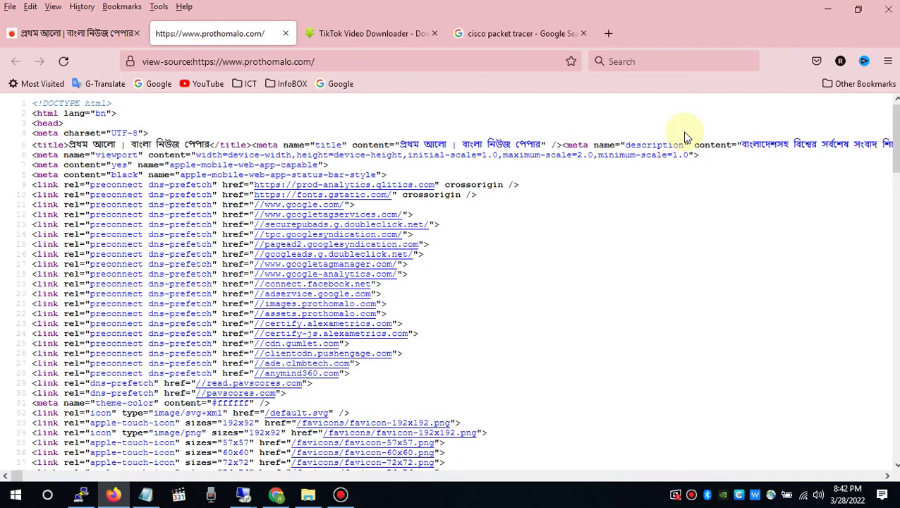
mouse_move(894, 130)
mouse_down()
mouse_move(896, 233)
mouse_move(891, 121)
mouse_up()
key(ctrl+w)
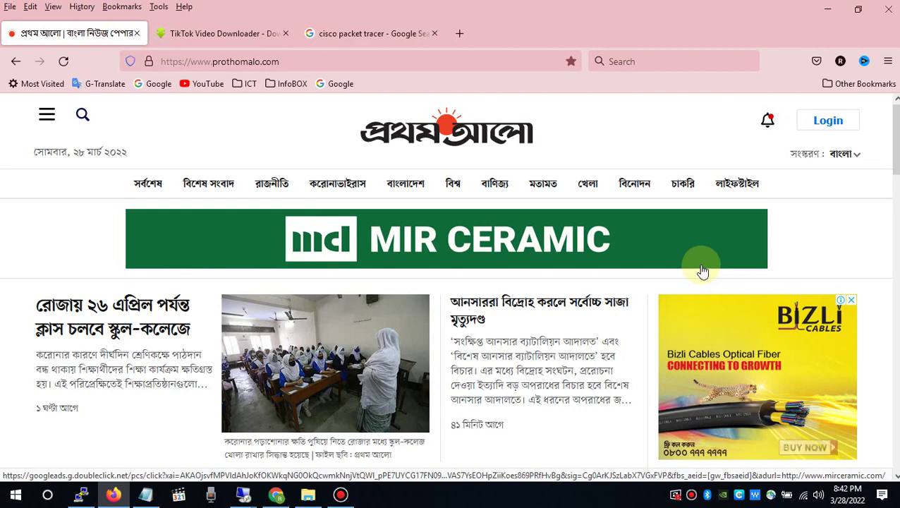
key(F12)
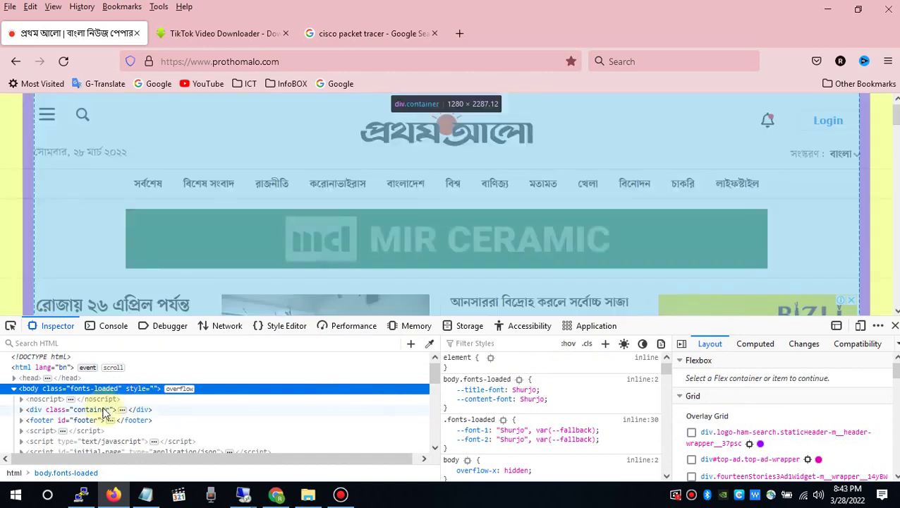
- Select the div.container node in the Inspector, then close the Prothom Alo tab
click(106, 410)
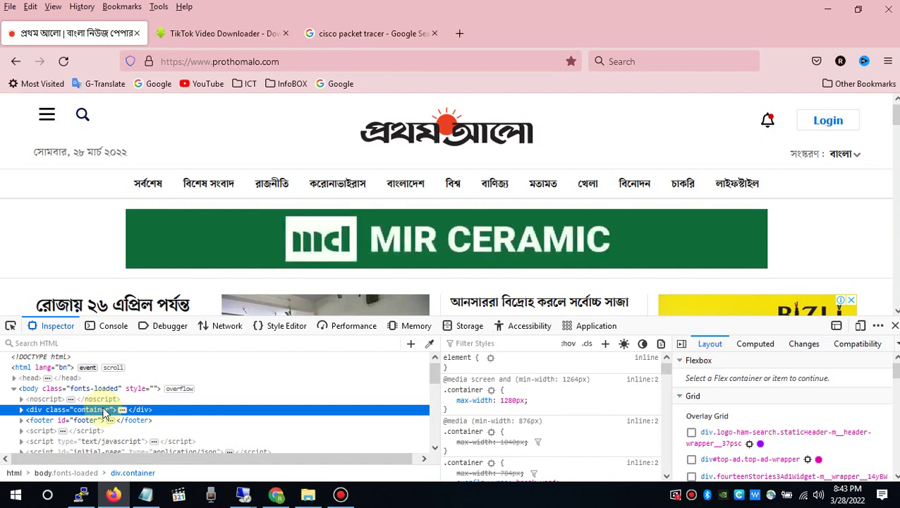
key(ctrl+w)
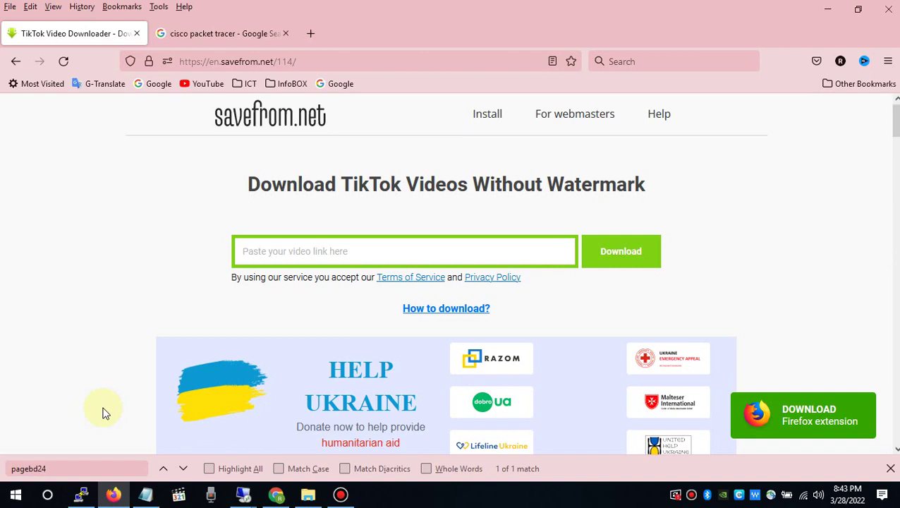
- Preview the TikTok downloader page in responsive design mode and scroll through it
key(ctrl+shift+m)
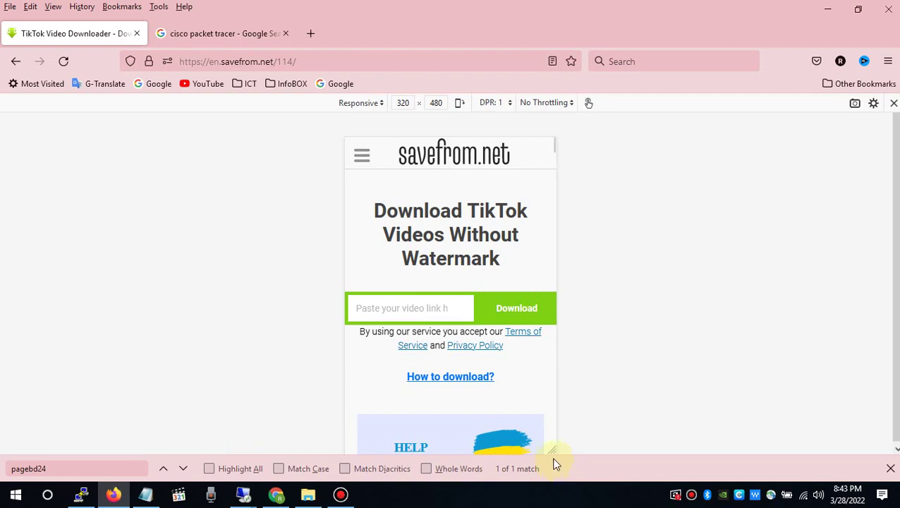
scroll(885, 320, down, 1)
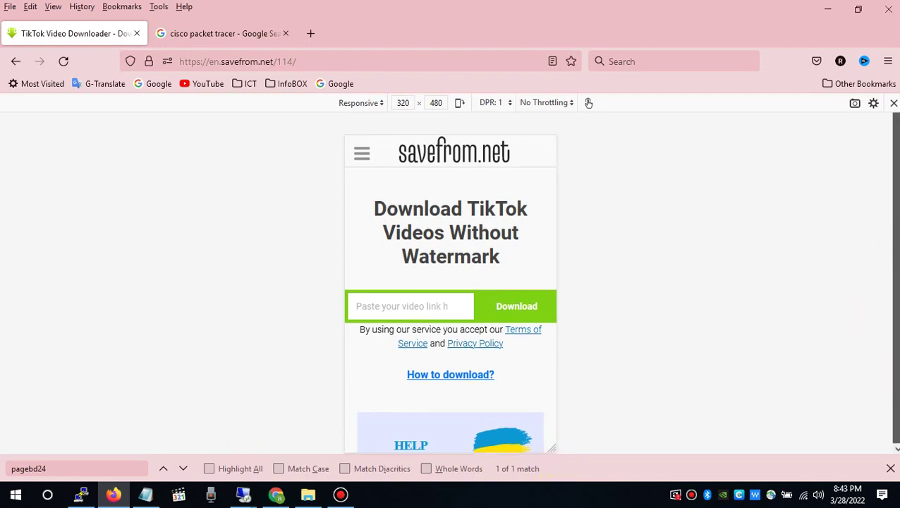
scroll(893, 282, up, 1)
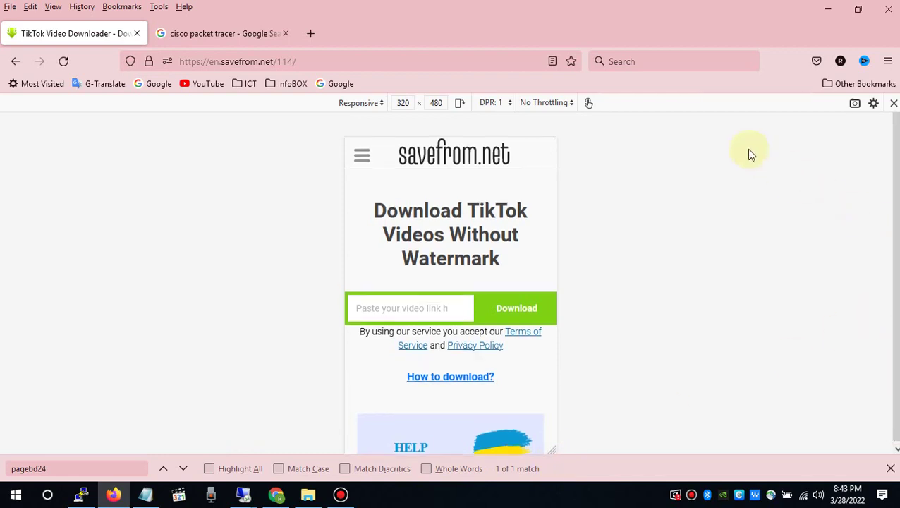
- Open prothomalo.com in a new tab and preview it in the 320 × 480 mobile layout
key(ctrl+t)
text(pro)
key(Return)
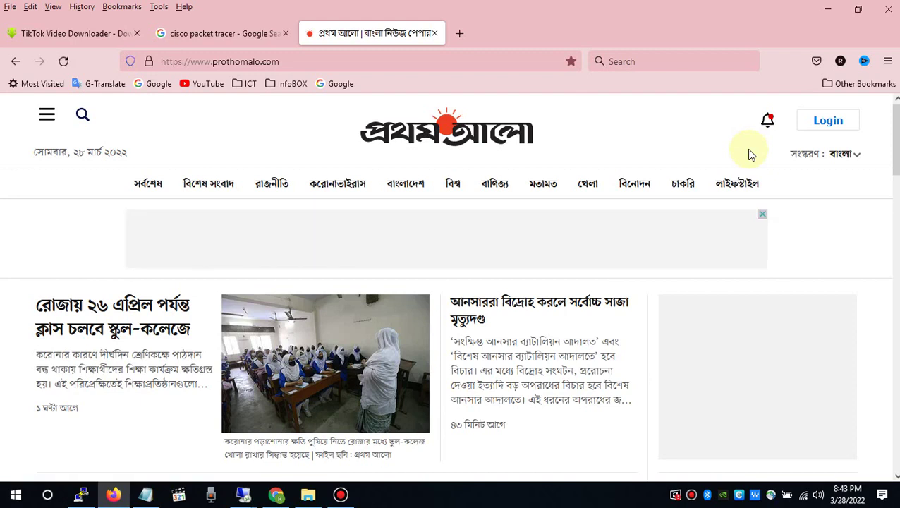
key(ctrl+shift+m)
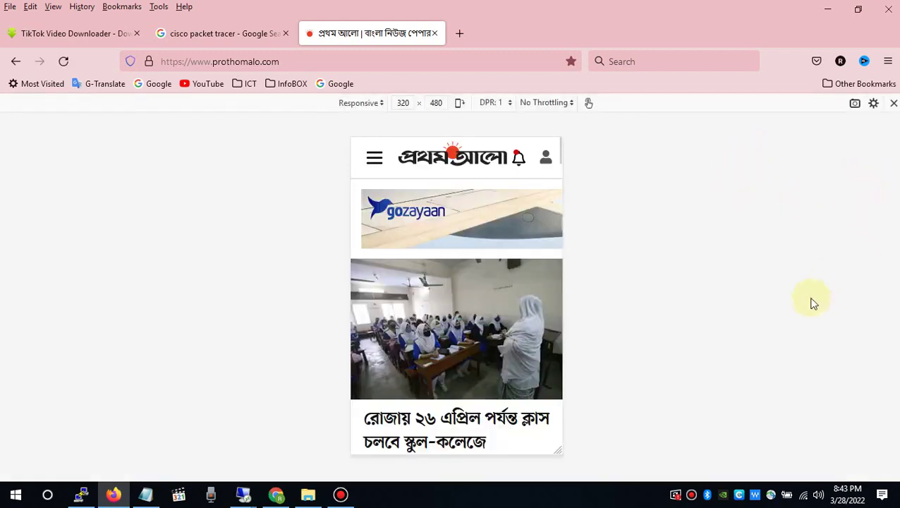